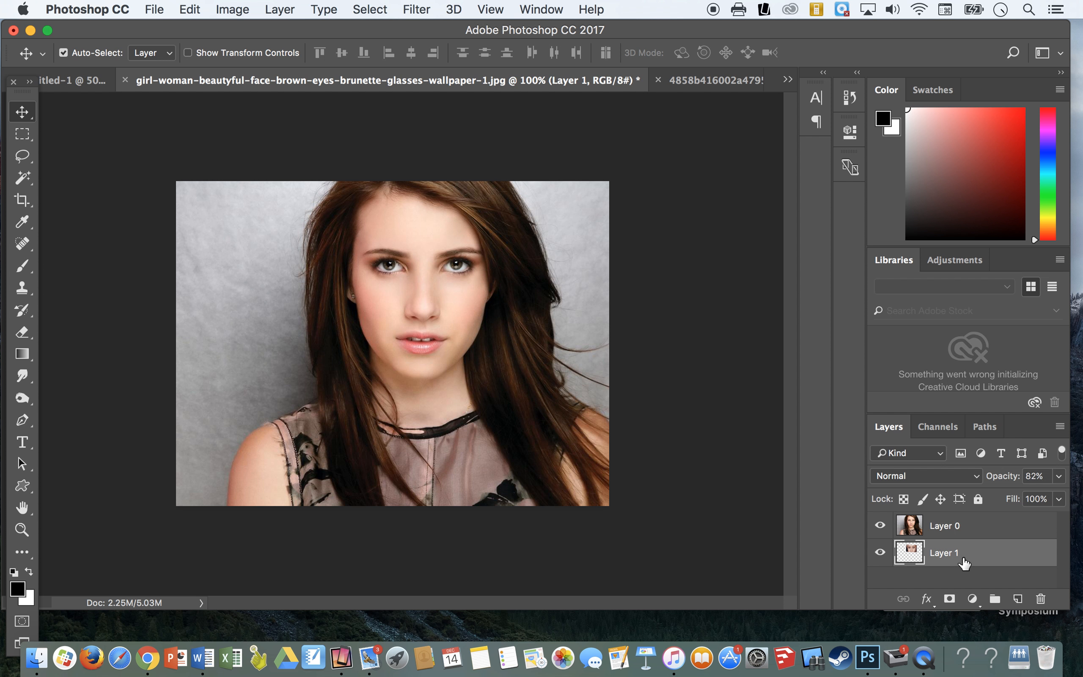
Step: Raise Layer 1's opacity to full
click(1061, 477)
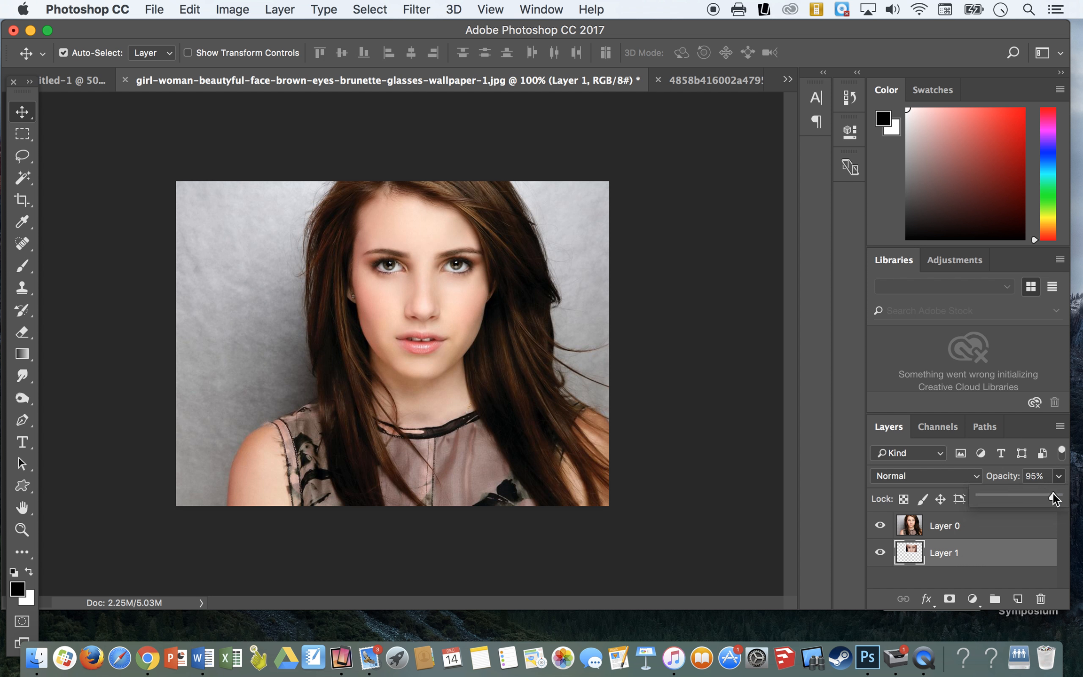
drag(1053, 493, 1058, 492)
Step: Add a layer mask to Layer 0, the portrait of the brown-haired woman
click(980, 523)
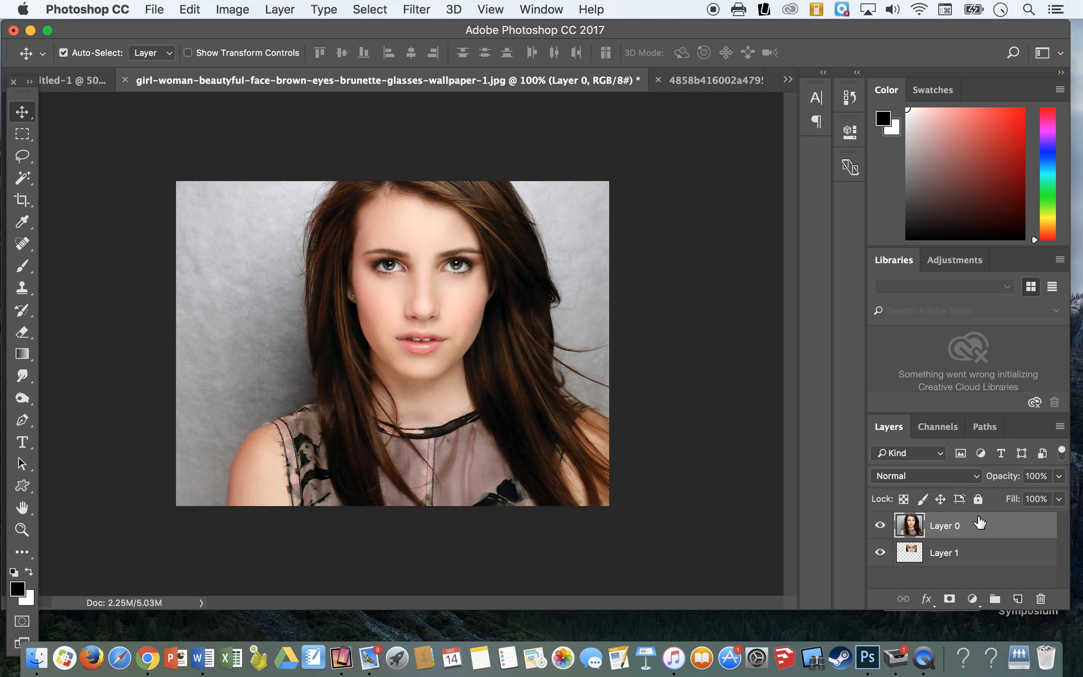
click(981, 543)
click(976, 528)
click(880, 526)
click(880, 525)
click(949, 600)
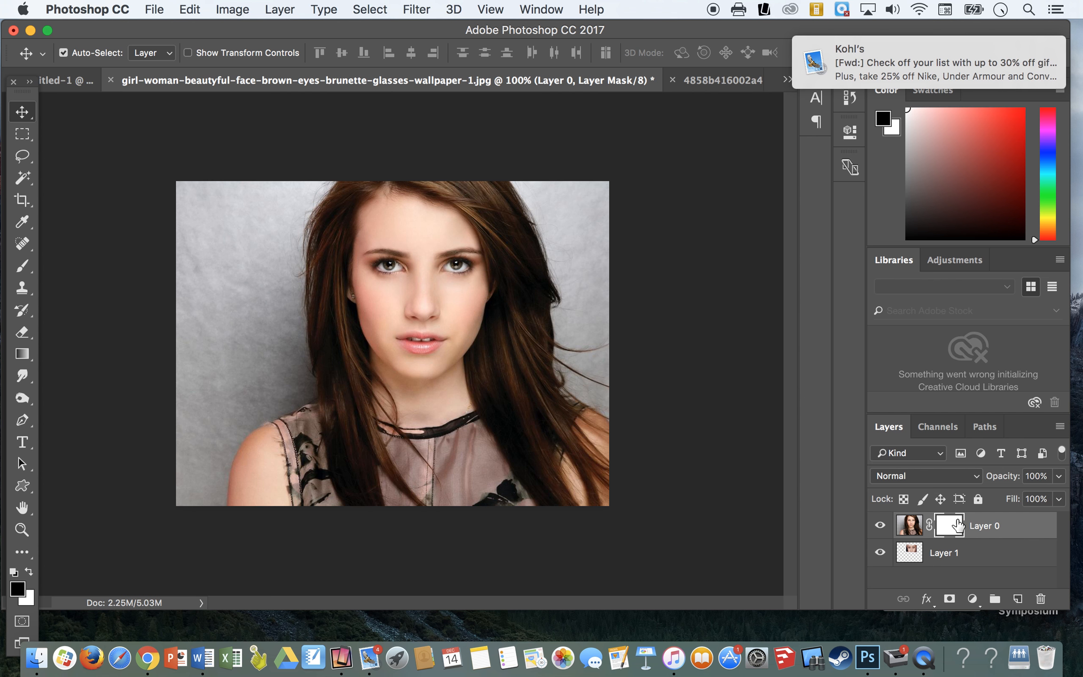
Step: Set up a soft round brush at 91 px with 0% hardness for painting on Layer 0's mask
click(23, 269)
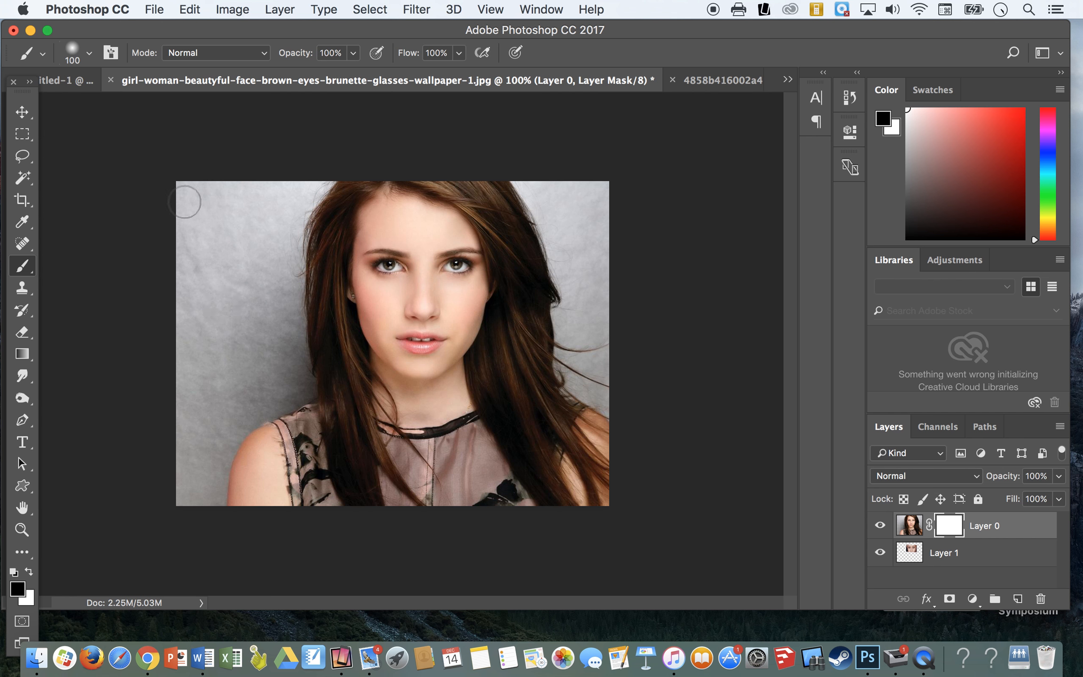
click(89, 52)
click(36, 217)
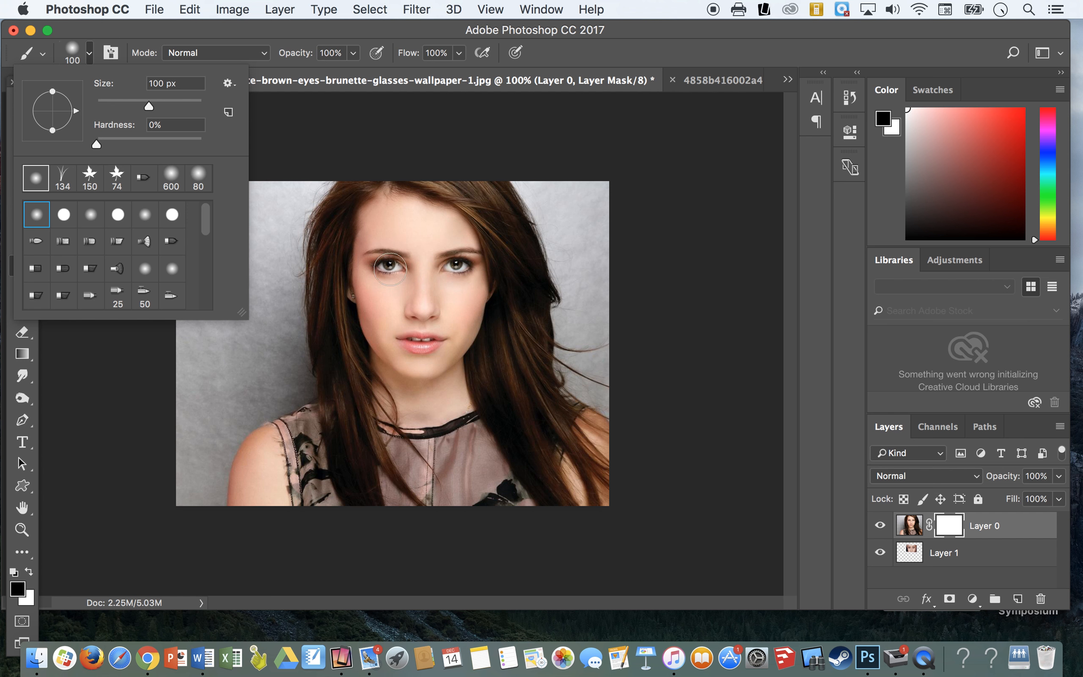
drag(144, 109, 143, 105)
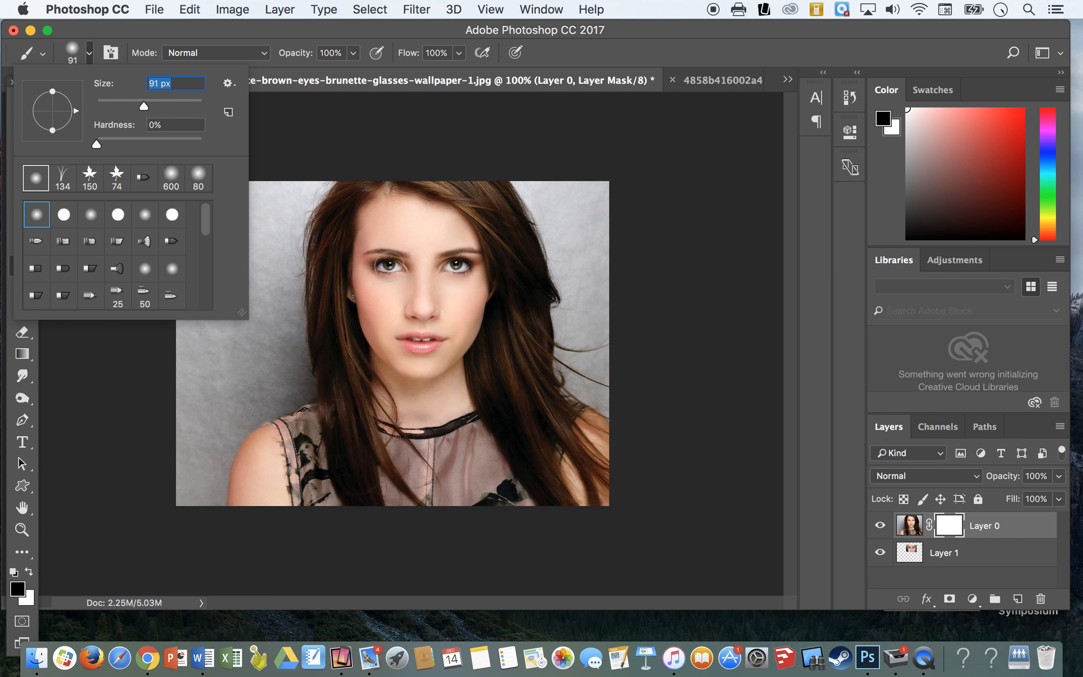
key(Return)
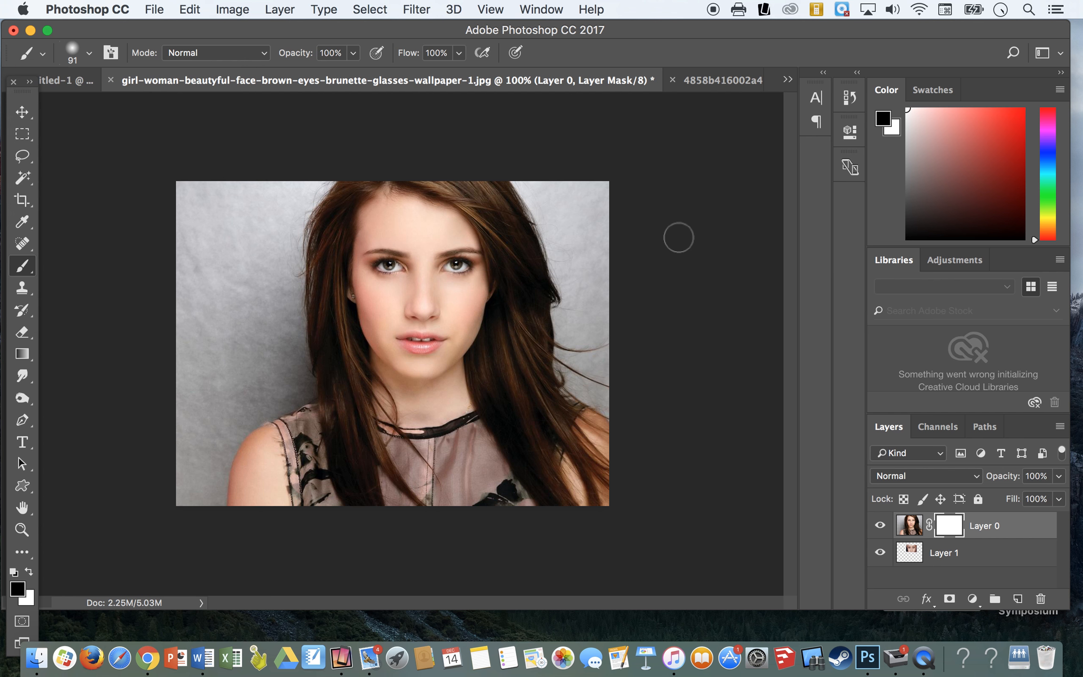
Step: Paint black on Layer 0's mask over the eye on the image's left side and up to the hairline
drag(373, 262, 389, 268)
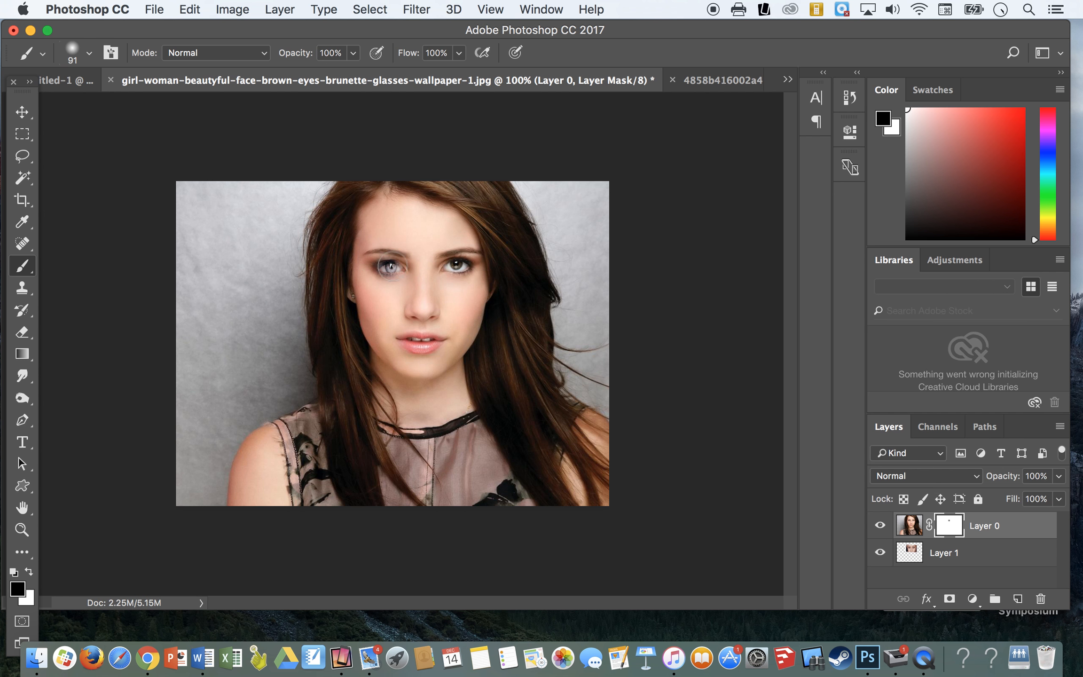
mouse_move(389, 267)
mouse_down()
mouse_move(382, 261)
mouse_move(411, 270)
mouse_move(375, 243)
mouse_move(364, 226)
mouse_move(374, 212)
mouse_move(364, 215)
mouse_up()
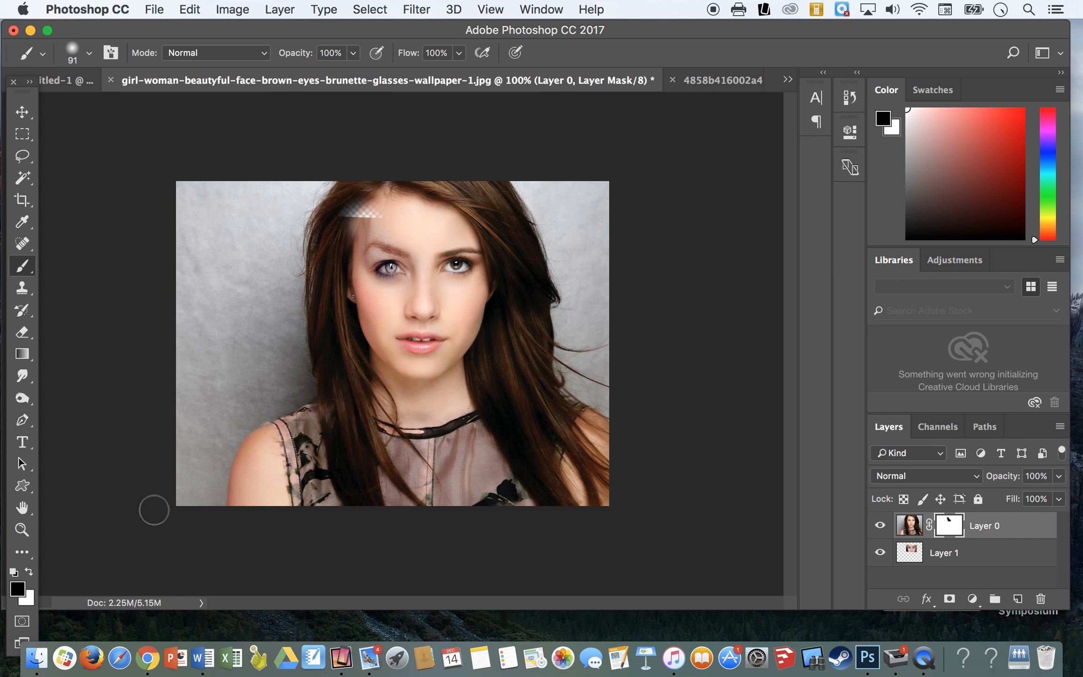
Step: Paint white on Layer 0's mask over the hidden hairline, forehead and eye to restore the original portrait
key(x)
key(x)
key(x)
key(x)
Step: Paint Layer 0's mask black over both eyes to reveal the pale eyes beneath, and restore the skin below them with white
key(x)
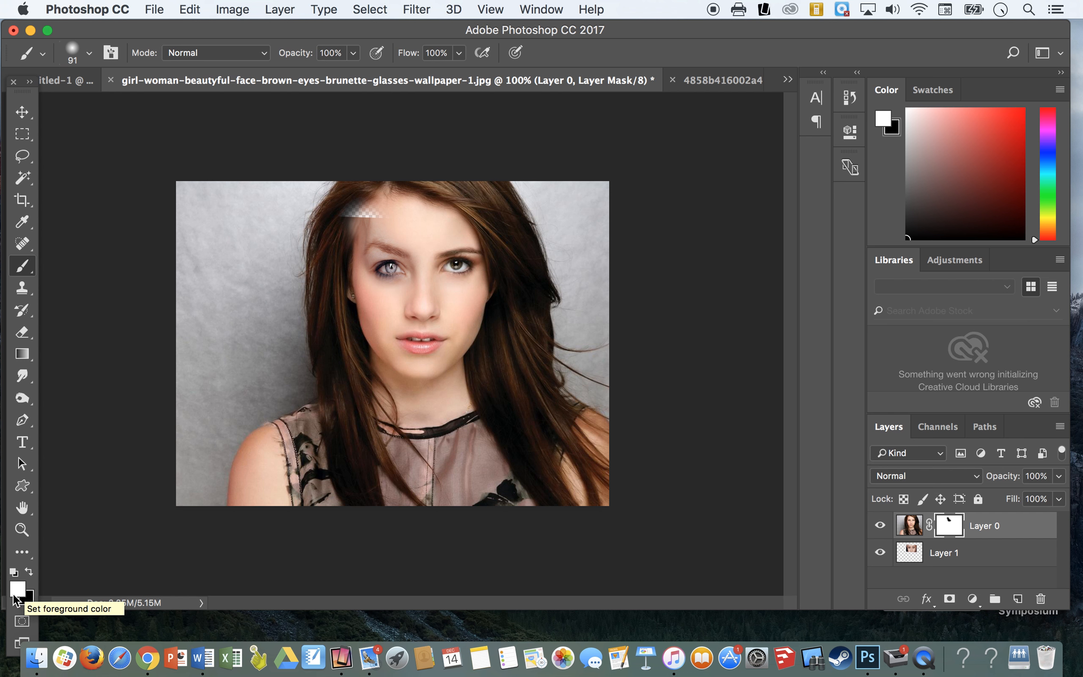
mouse_move(362, 205)
mouse_down()
mouse_move(316, 256)
mouse_move(372, 214)
mouse_move(336, 248)
mouse_move(398, 217)
mouse_move(356, 265)
mouse_move(403, 244)
mouse_move(331, 304)
mouse_move(389, 276)
mouse_up()
key(x)
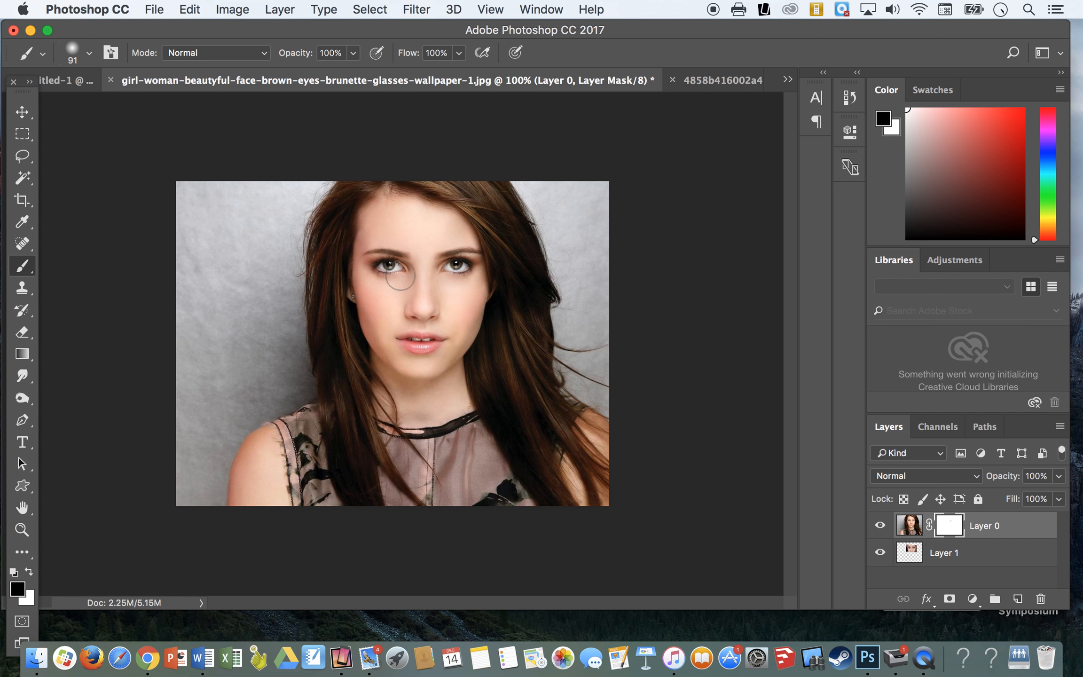
mouse_move(388, 259)
mouse_down()
mouse_move(395, 267)
mouse_move(382, 278)
mouse_move(405, 268)
mouse_move(385, 254)
mouse_move(385, 266)
mouse_move(403, 254)
mouse_move(377, 257)
mouse_move(458, 263)
mouse_move(449, 249)
mouse_move(475, 266)
mouse_move(469, 251)
mouse_move(445, 278)
mouse_move(460, 269)
mouse_up()
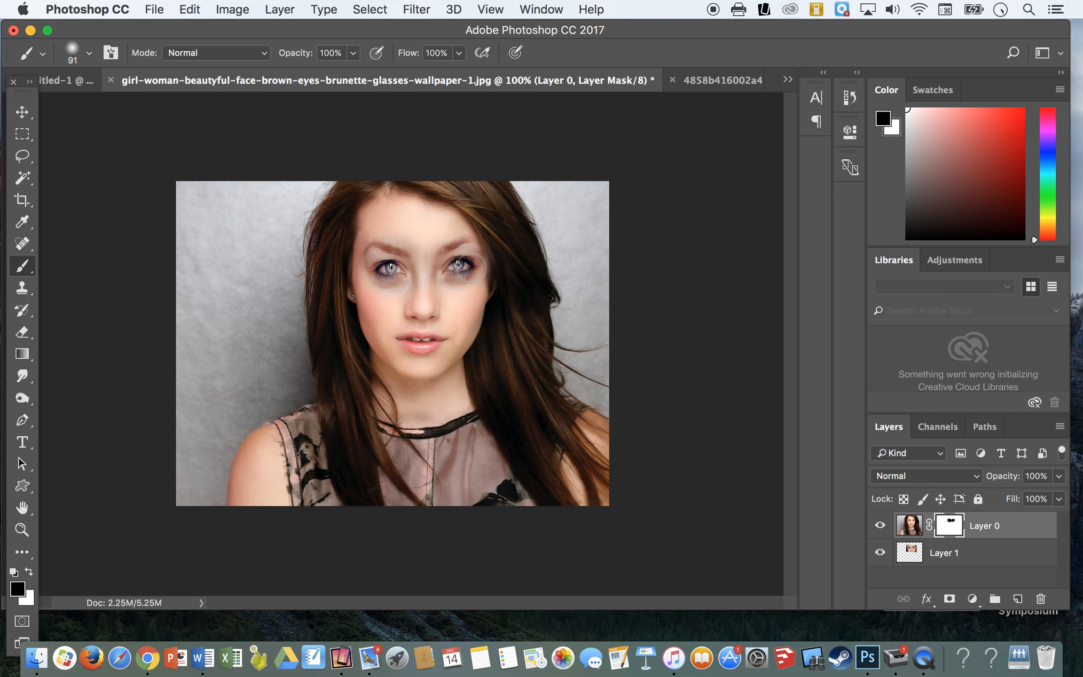
key(x)
mouse_move(375, 293)
mouse_down()
mouse_move(468, 295)
mouse_move(448, 292)
mouse_up()
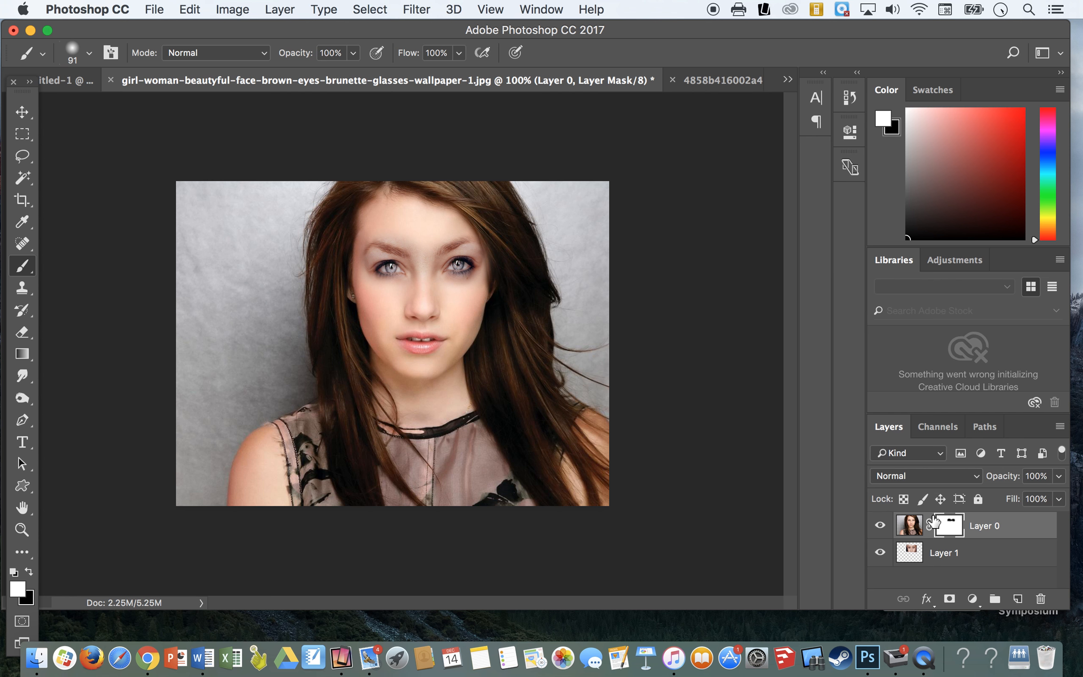
Step: Toggle the visibility of Layer 1 and Layer 0 to examine which areas the mask hides
click(880, 553)
click(880, 553)
click(880, 553)
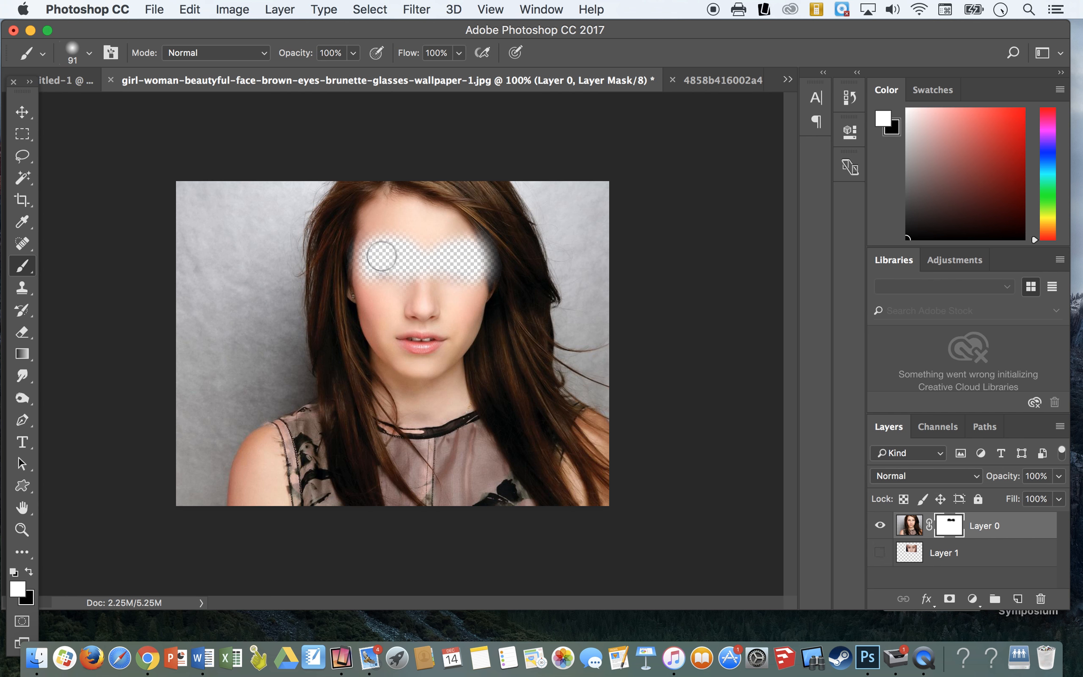
click(879, 554)
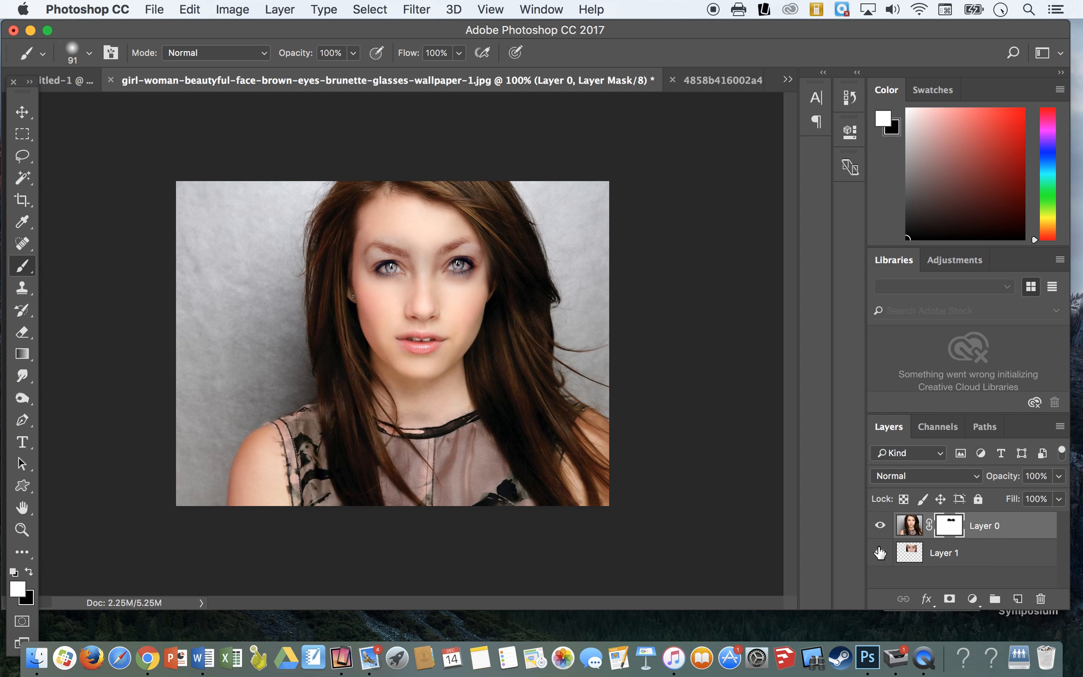
click(881, 525)
click(881, 525)
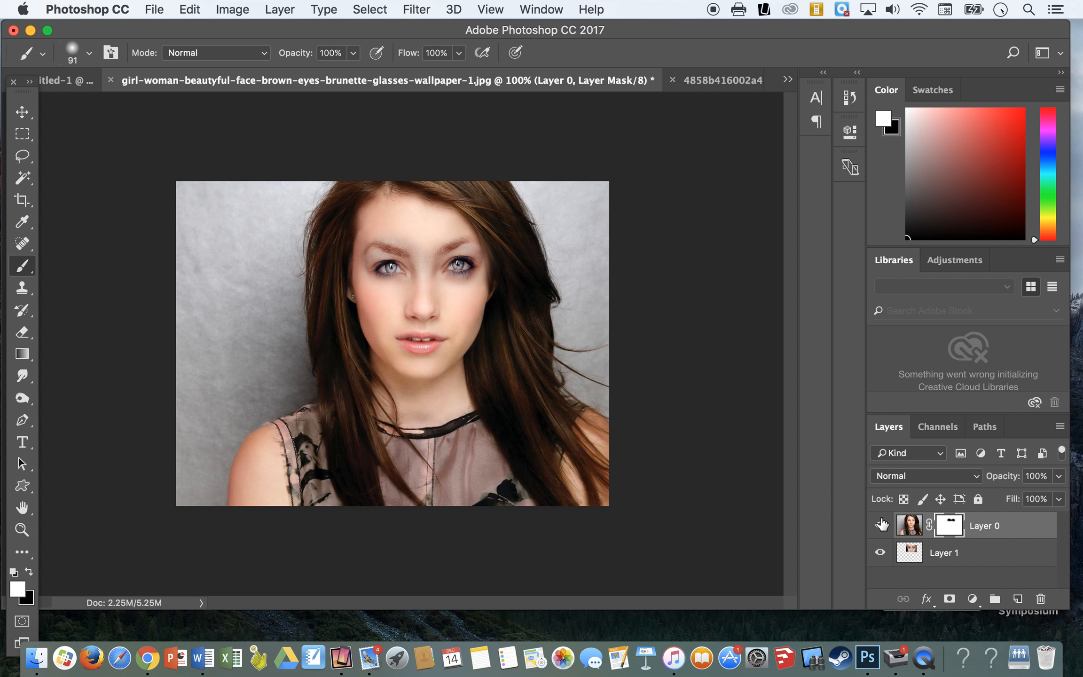
click(880, 553)
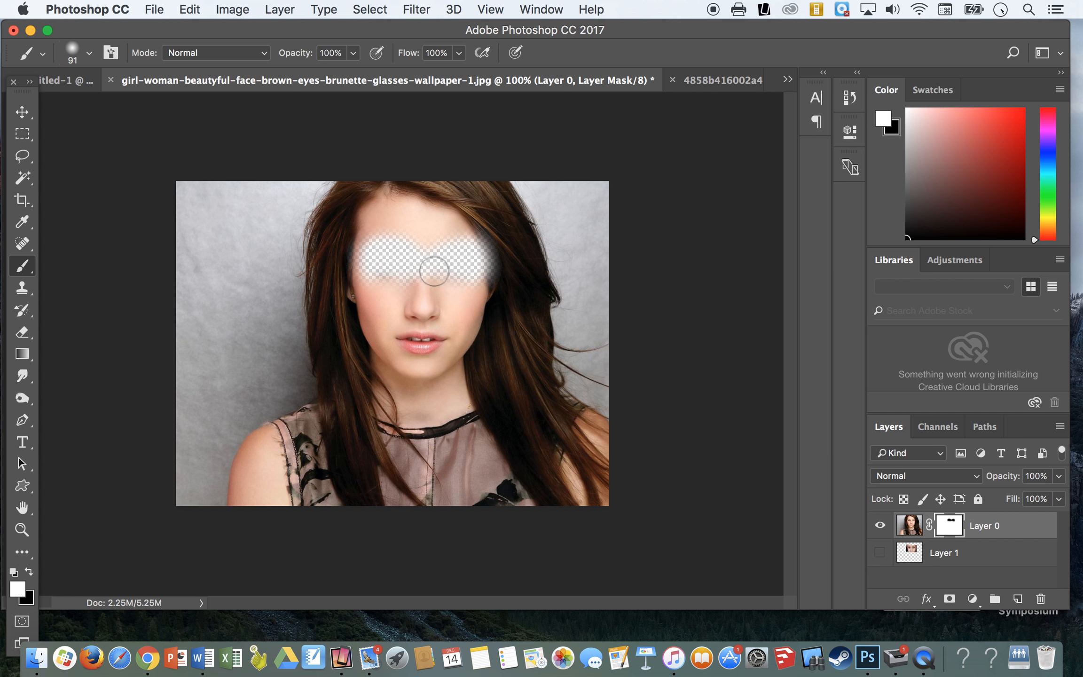
click(880, 553)
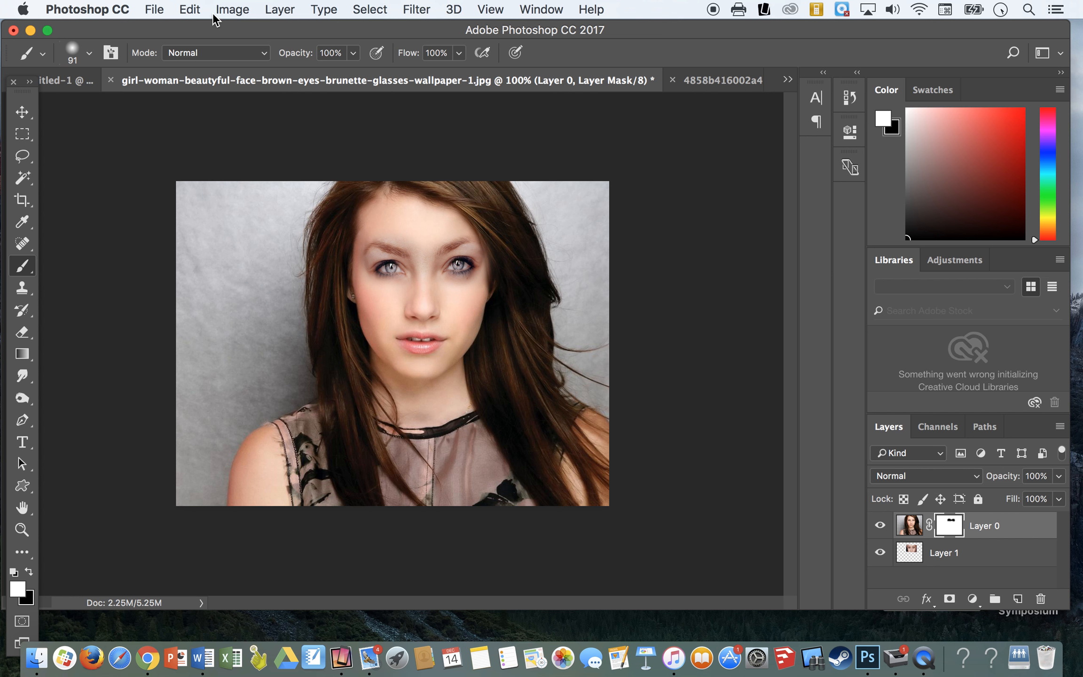
Step: Open 082515-celeb-beauty-marks-lead.jpg from the Desktop and dismiss the file info warning
click(155, 10)
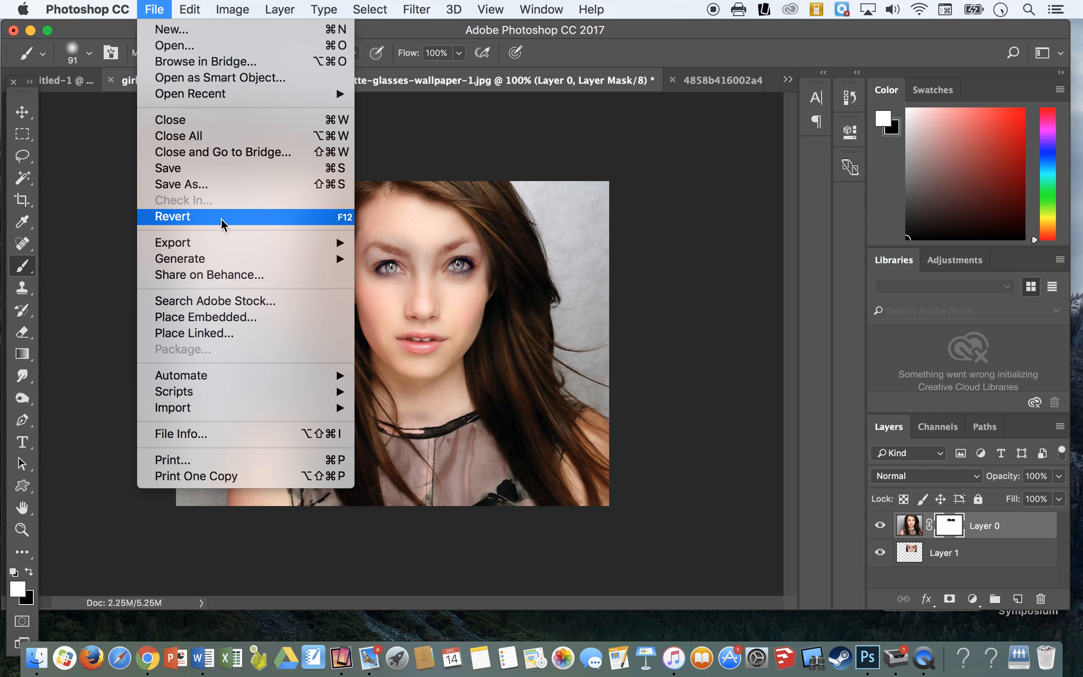
click(165, 52)
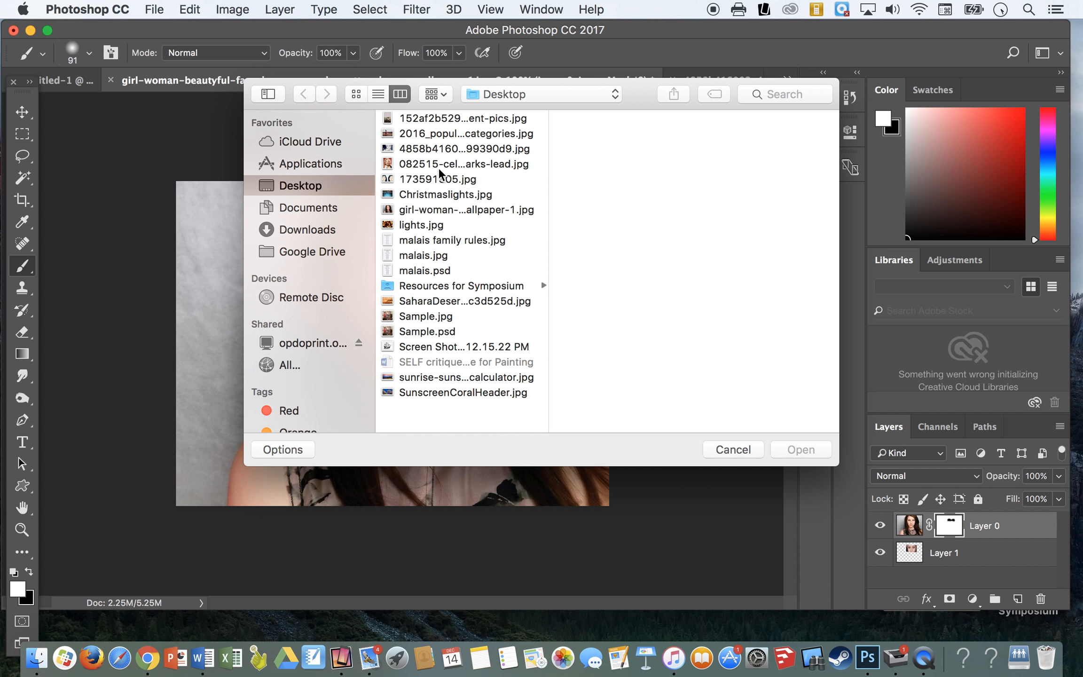
click(439, 165)
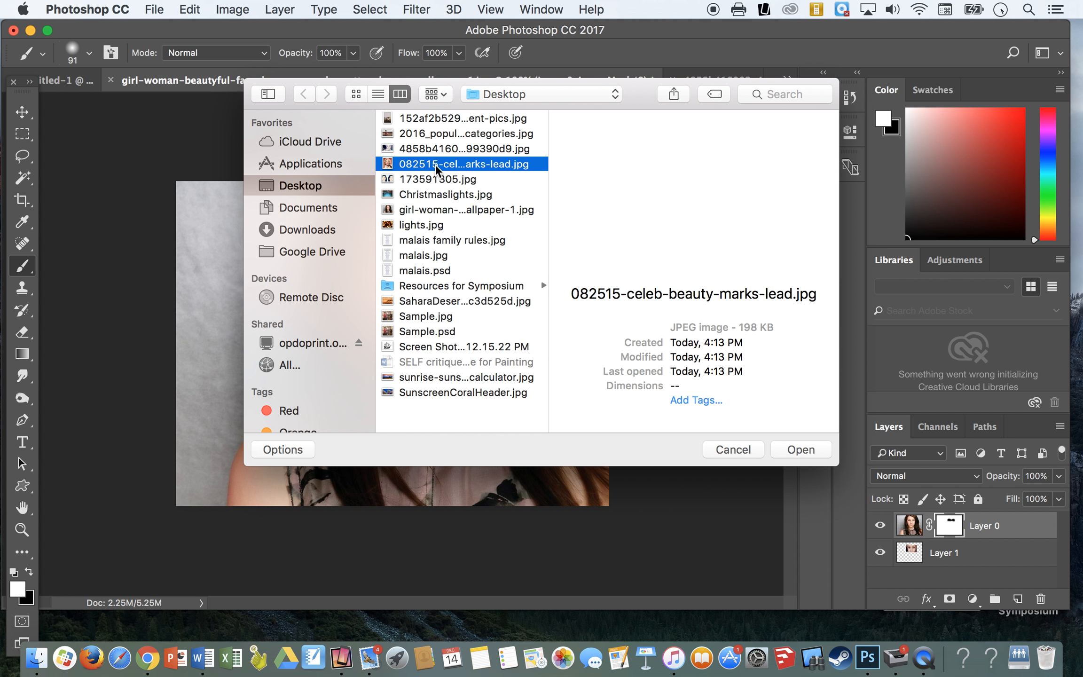
double_click(439, 164)
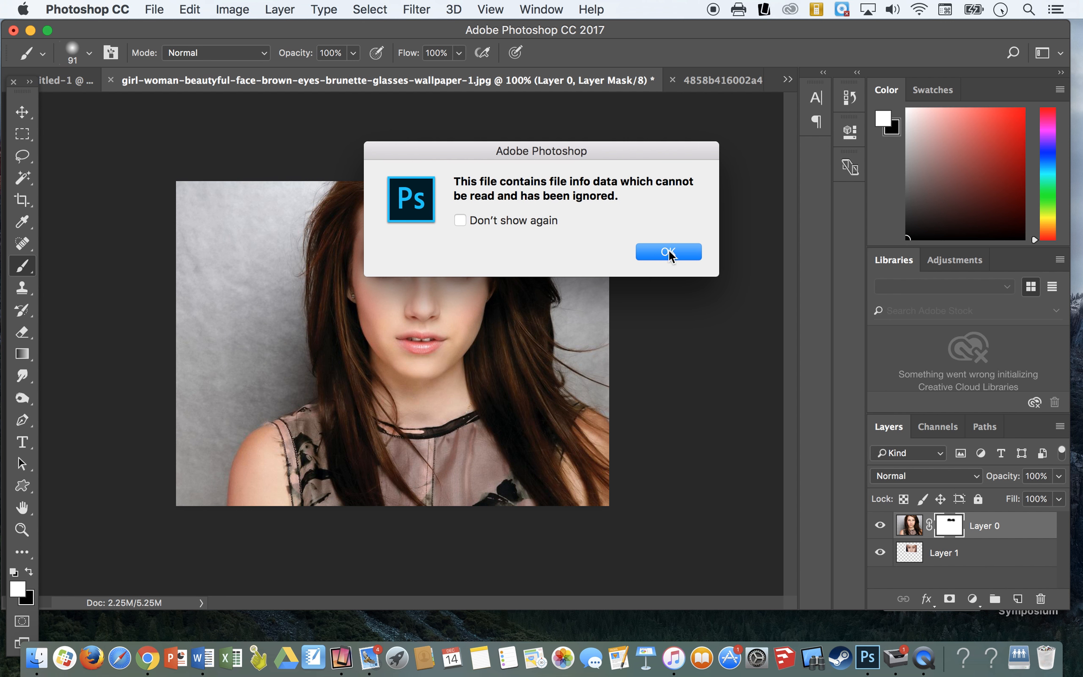
click(668, 252)
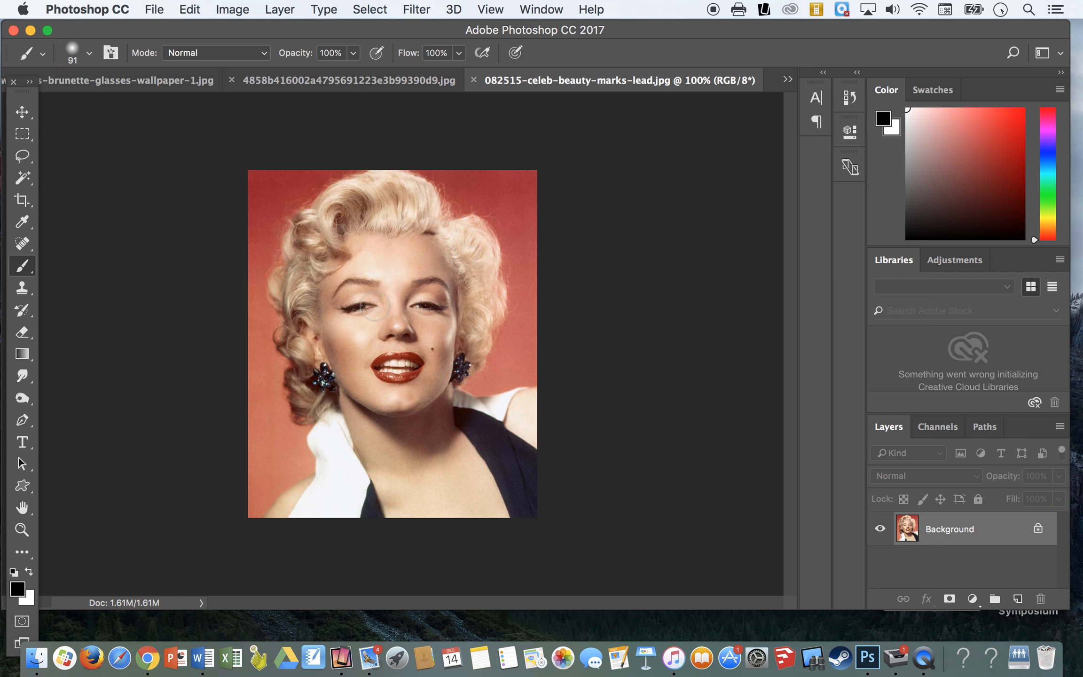
Step: Try to heal the beauty mark beside the lips with the Healing Brush Tool without defining a source point
click(22, 530)
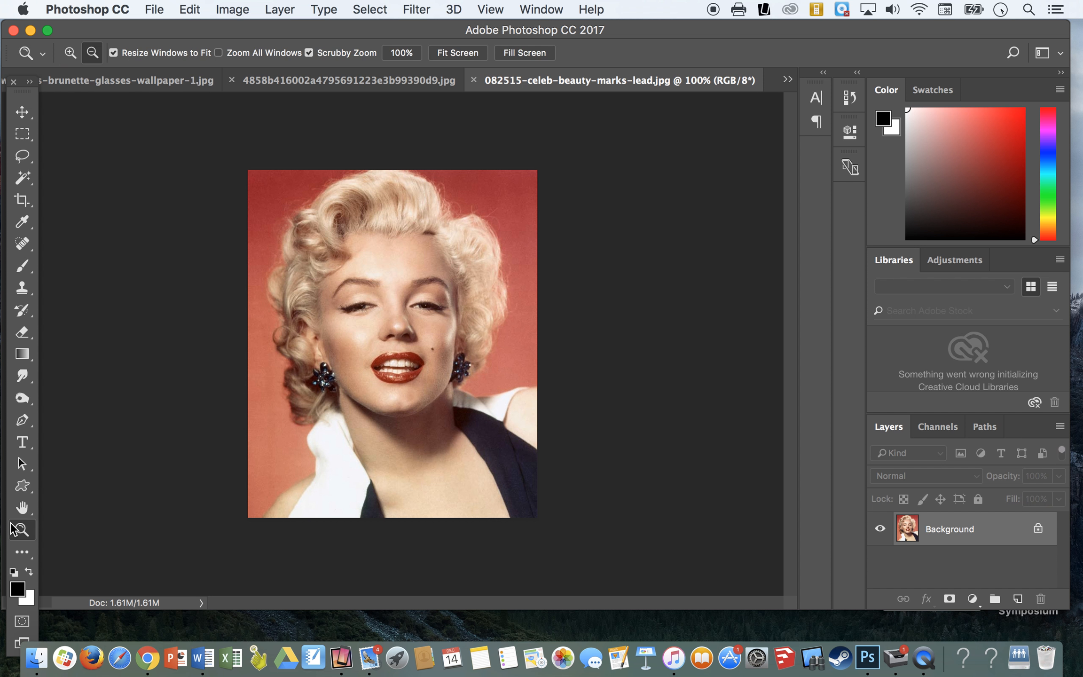
click(72, 55)
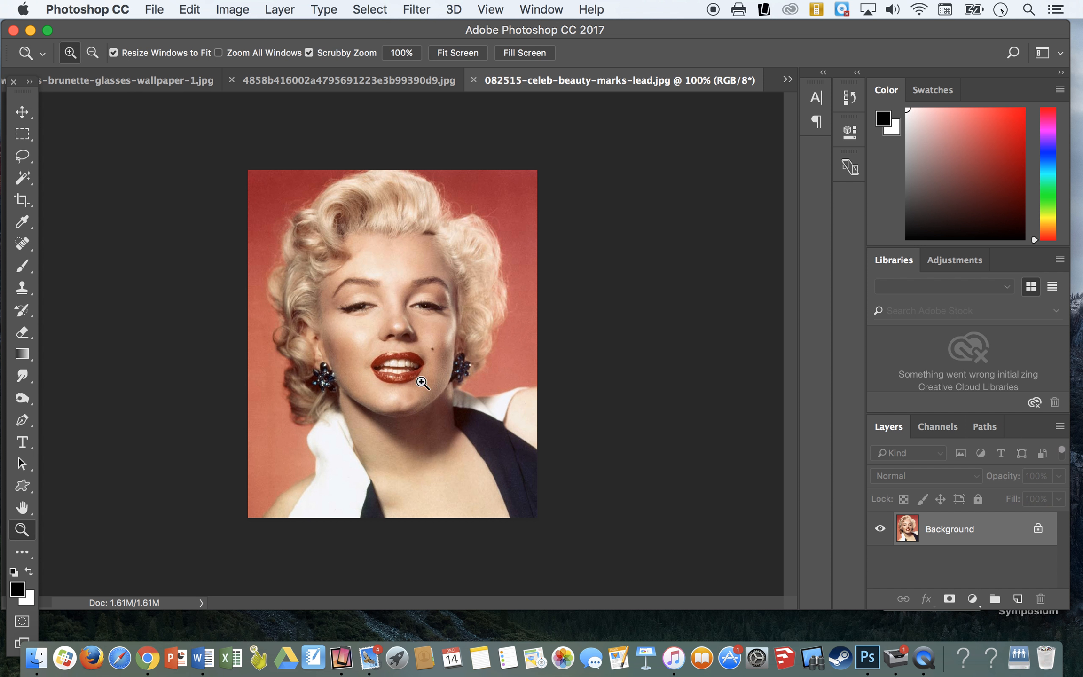
click(437, 350)
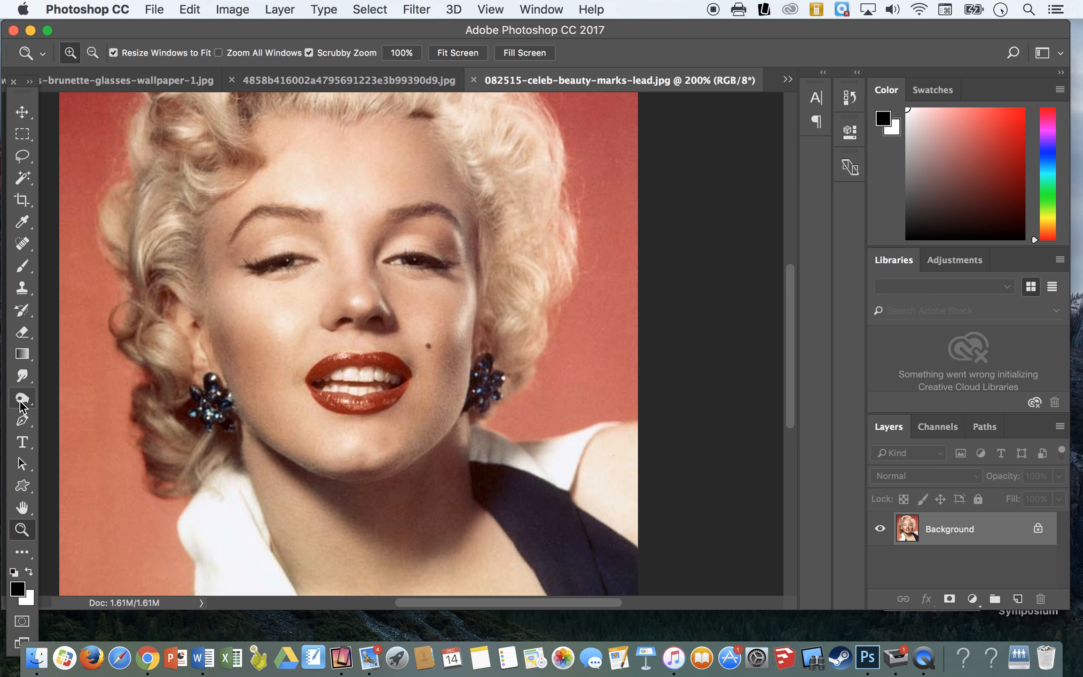
click(22, 245)
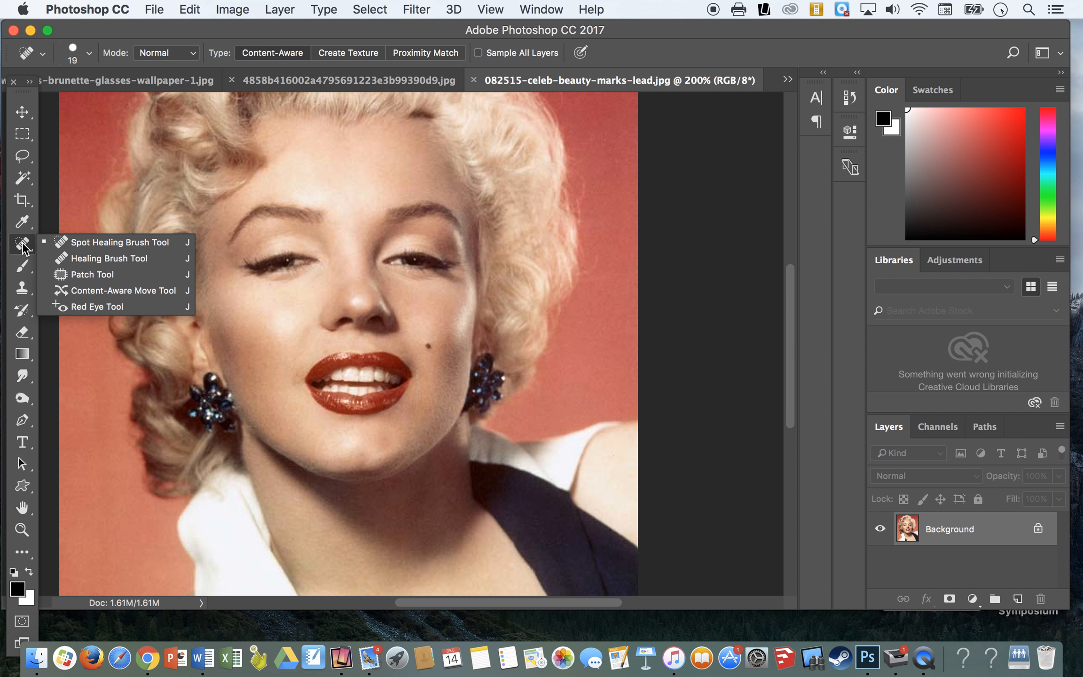
click(105, 260)
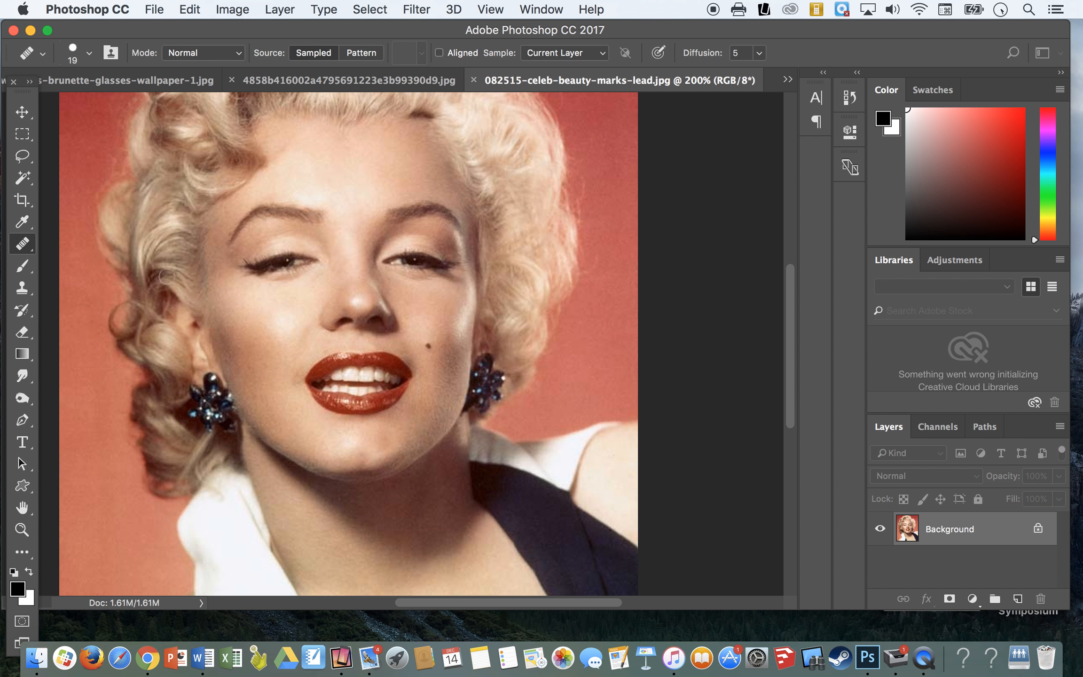
click(435, 360)
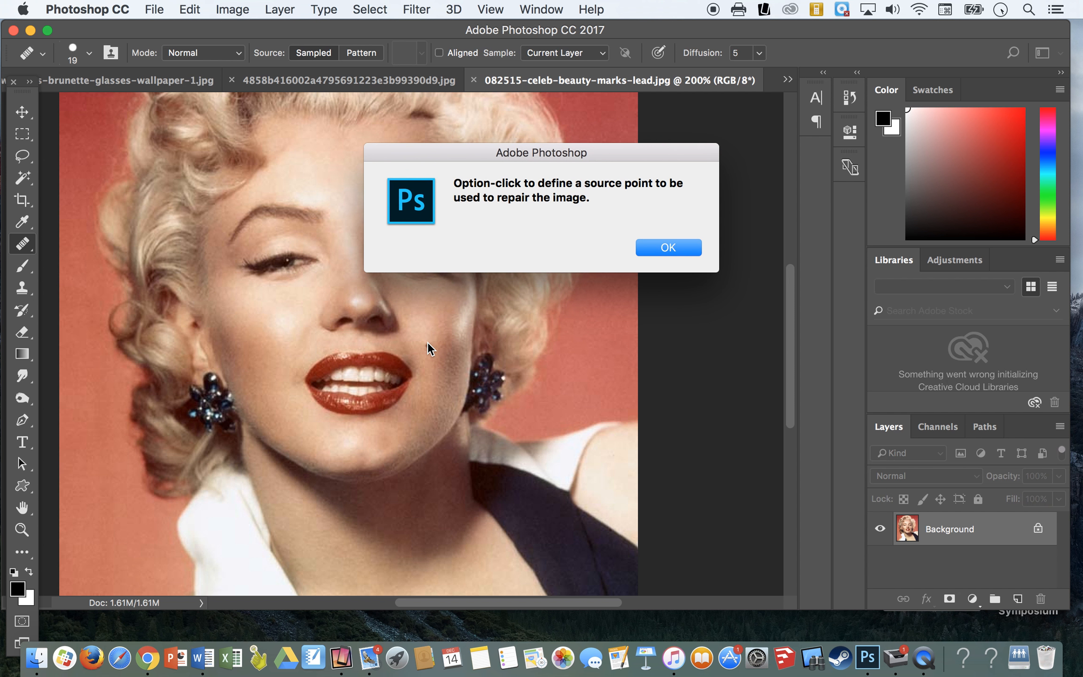
click(668, 247)
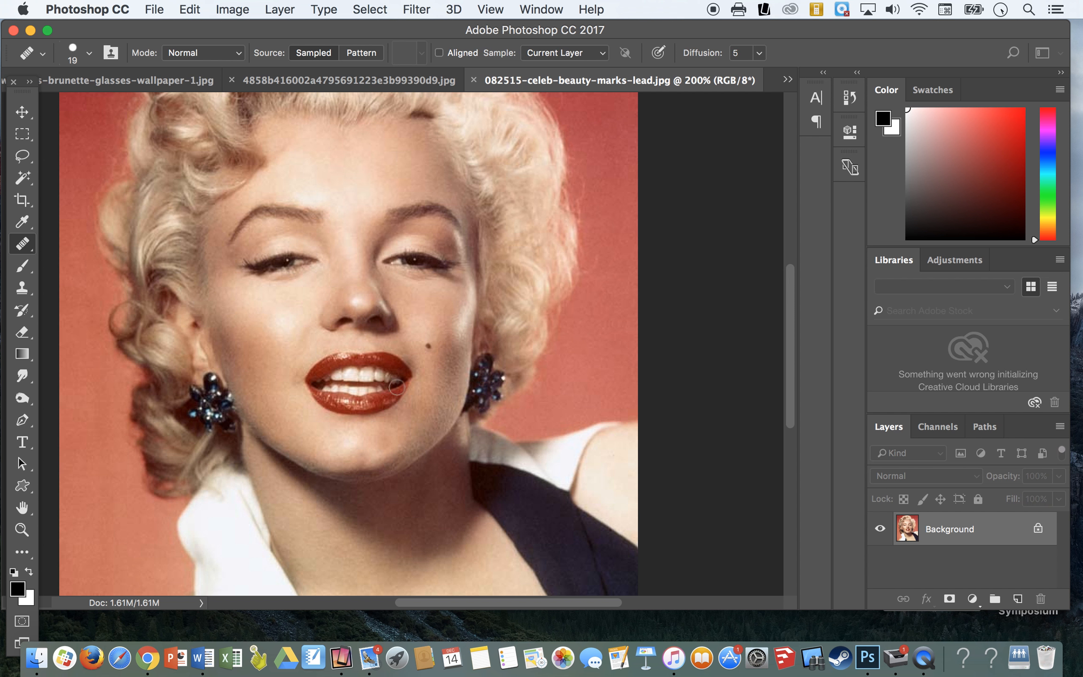
click(426, 344)
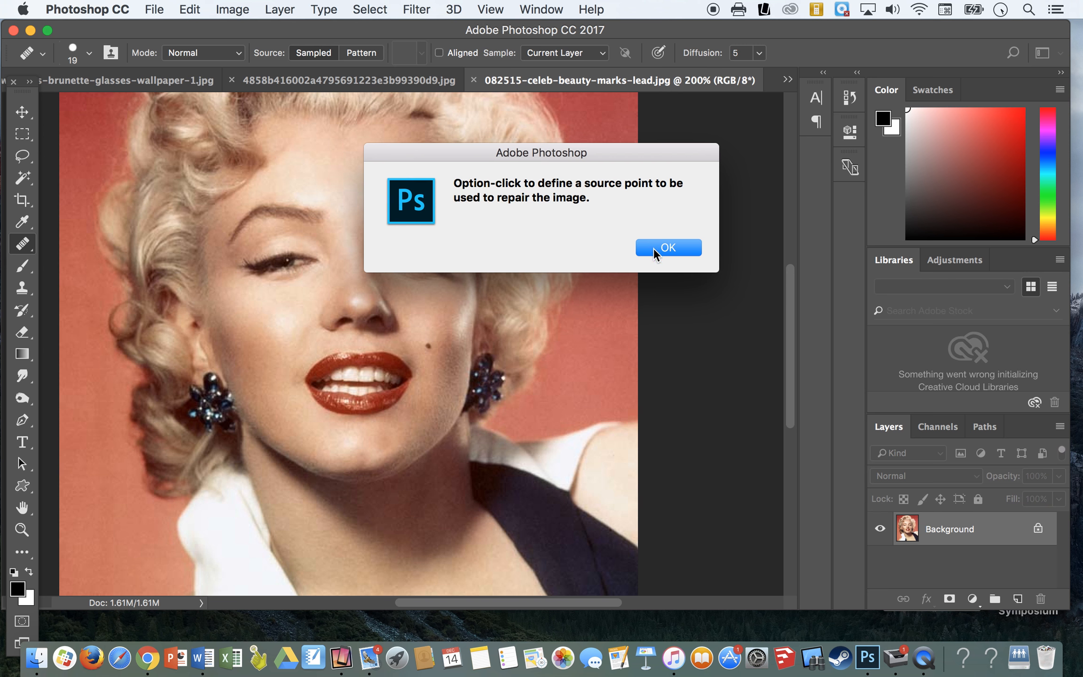
click(658, 250)
Step: Copy the beauty mark onto the hair beside the face with the Healing Brush, using the mark as source, and undo it
key(alt)
alt+click(429, 347)
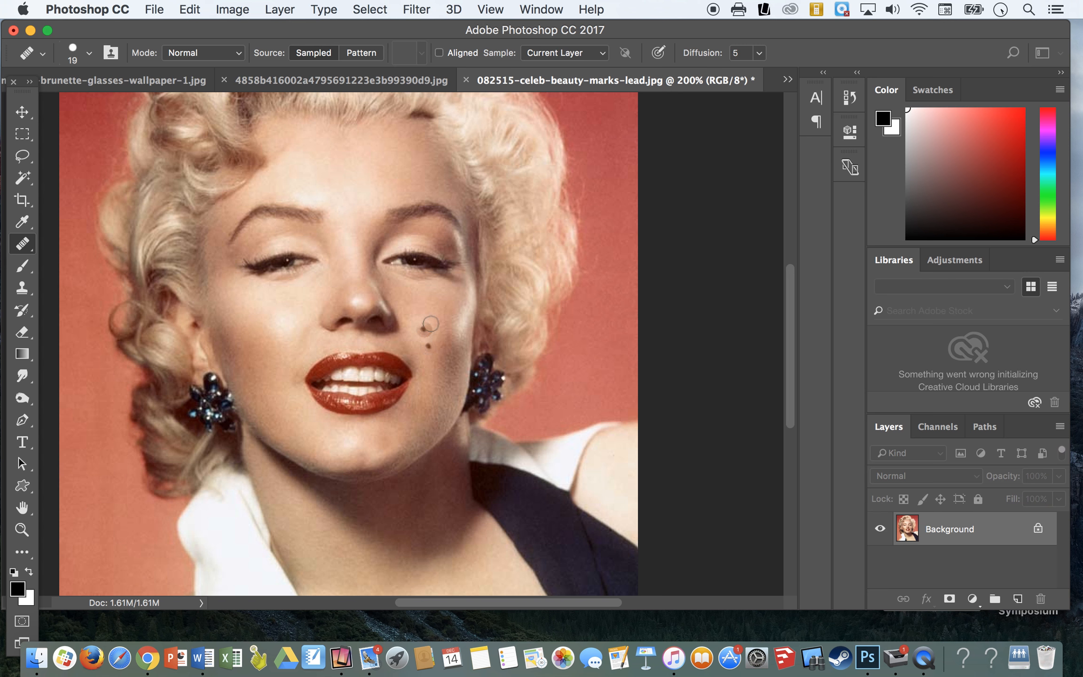
click(493, 308)
key(super+z)
Step: Brush over the beauty mark with the Spot Healing Brush Tool in Content-Aware mode and undo the stroke
click(22, 245)
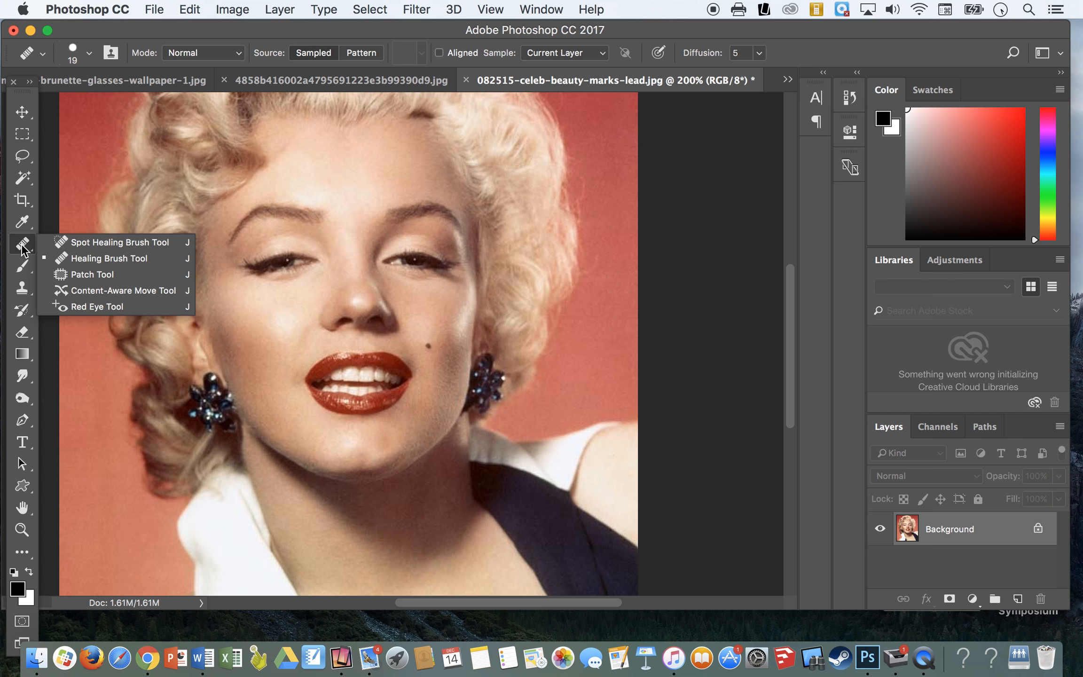
click(90, 242)
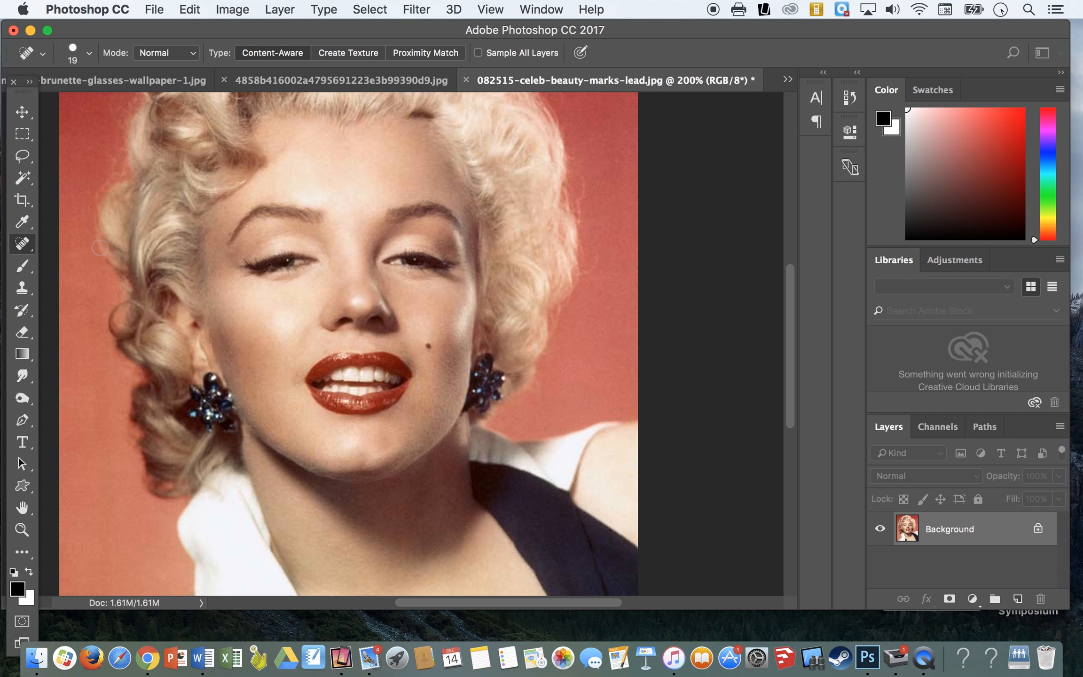
drag(439, 358, 424, 334)
key(super+z)
Step: Remove the beauty mark beside the lips with the Spot Healing Brush at size 19
click(27, 247)
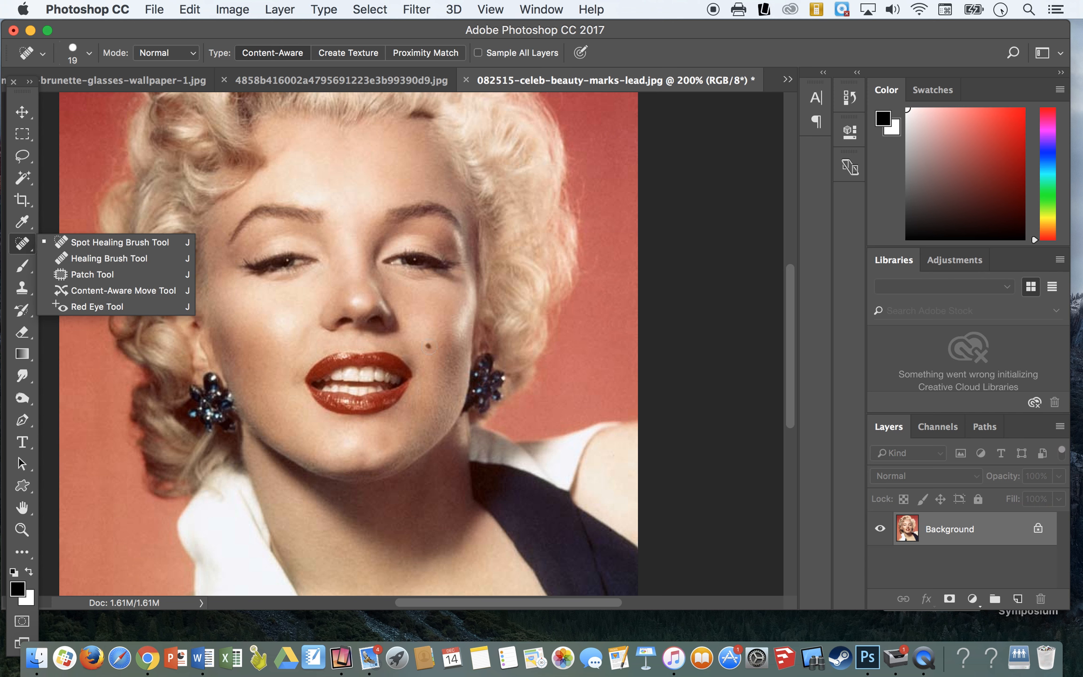
drag(435, 361, 416, 333)
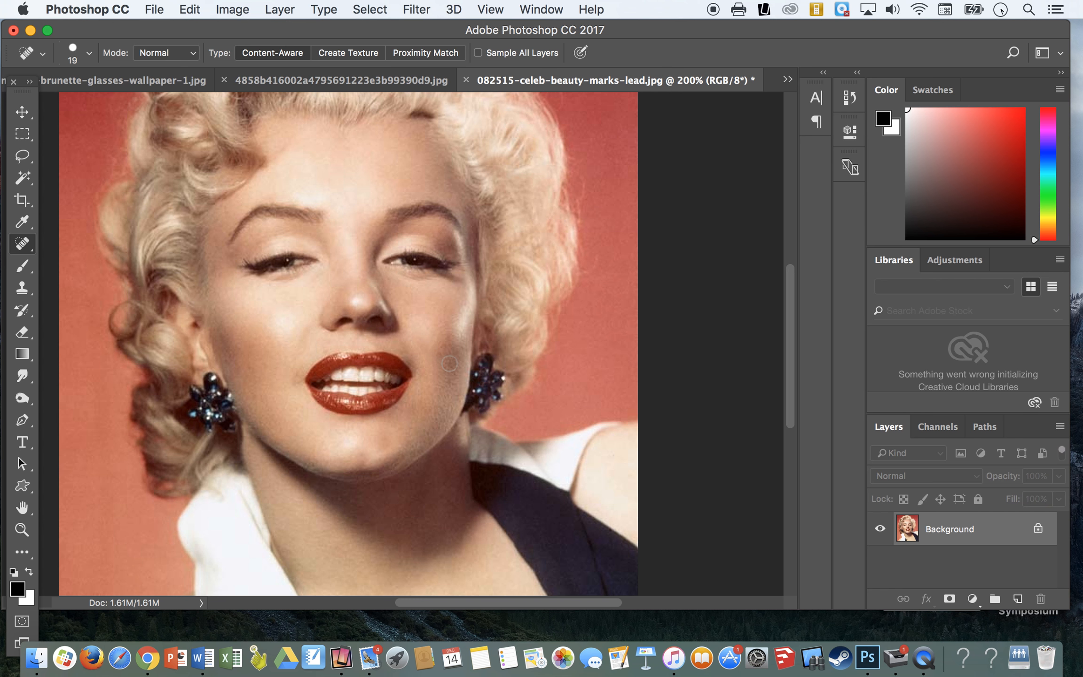
Step: Sample the eye with the Healing Brush Tool at size 45, paint it onto the forehead, and undo the stroke
right_click(22, 250)
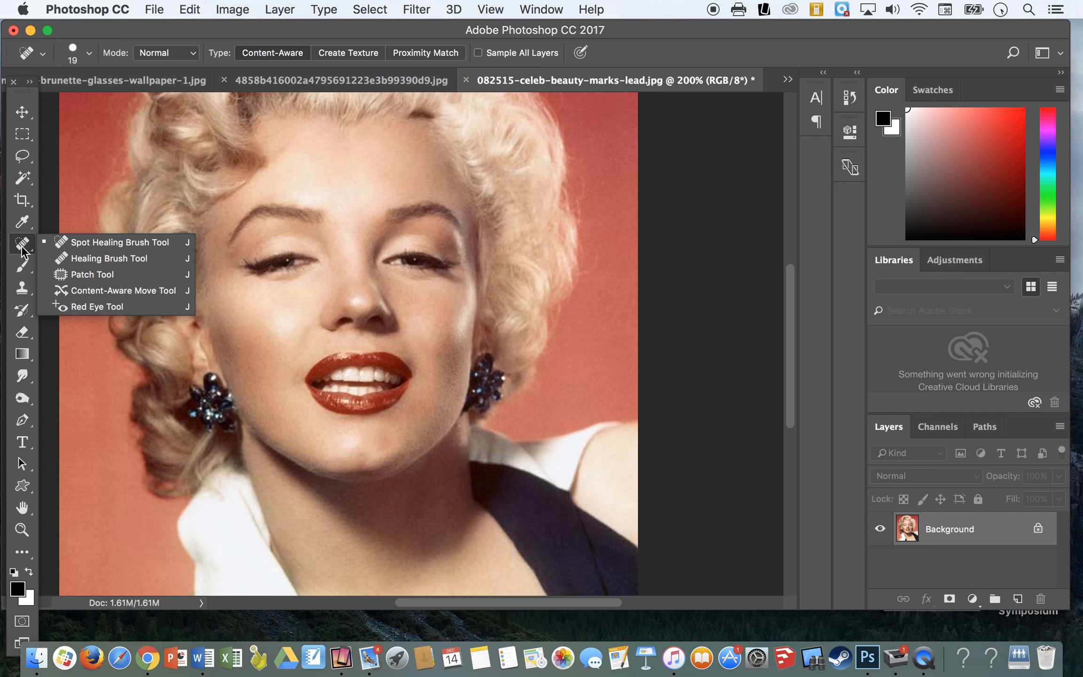
click(92, 257)
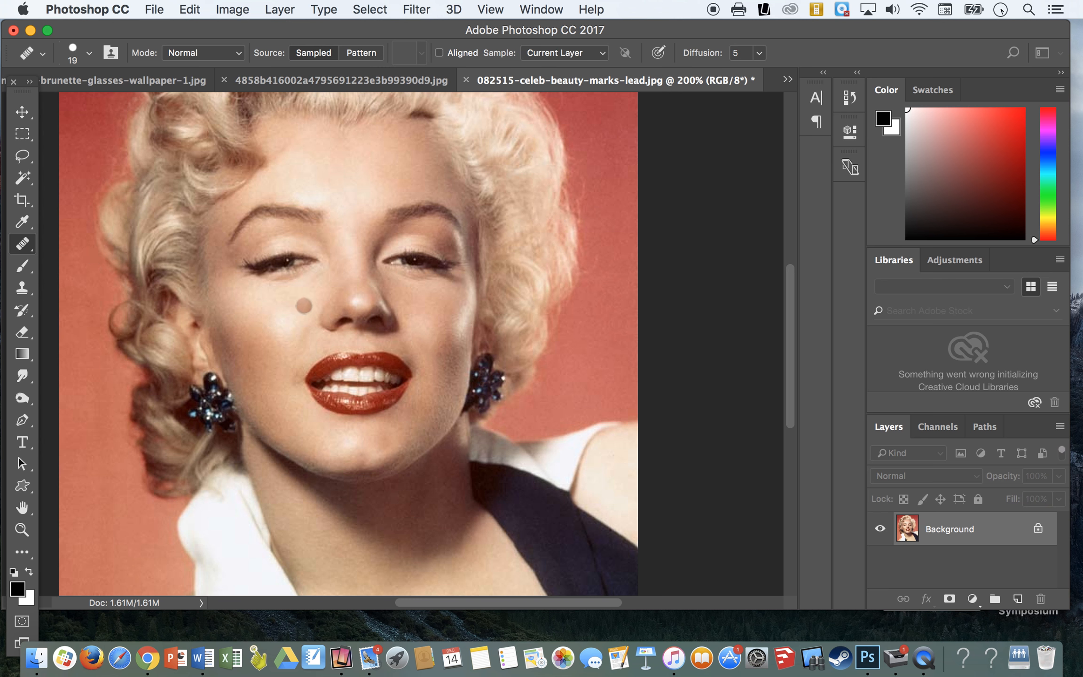
key(bracketright)
key(bracketright)
key(bracketright)
key(bracketright)
key(bracketright)
key(bracketright)
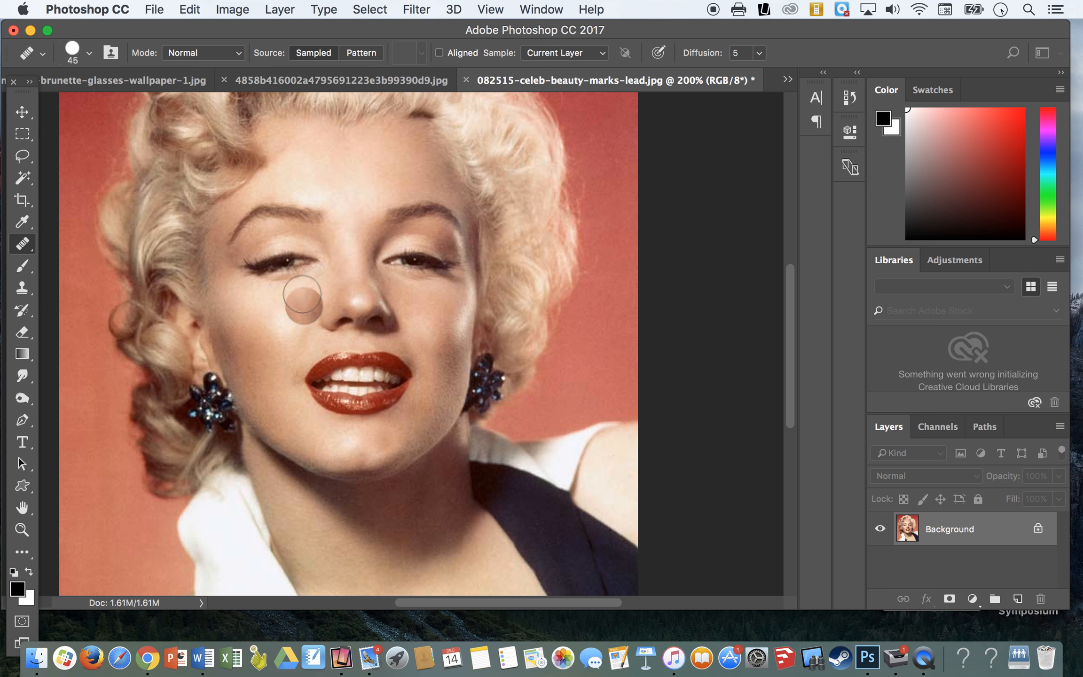
alt+click(285, 264)
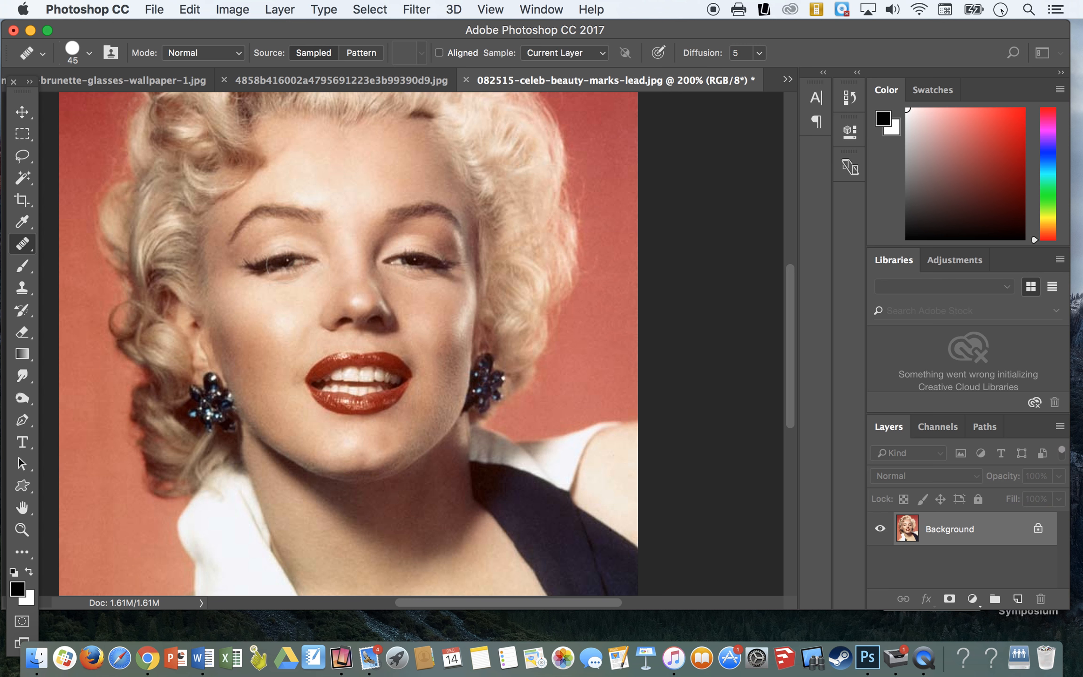
click(361, 169)
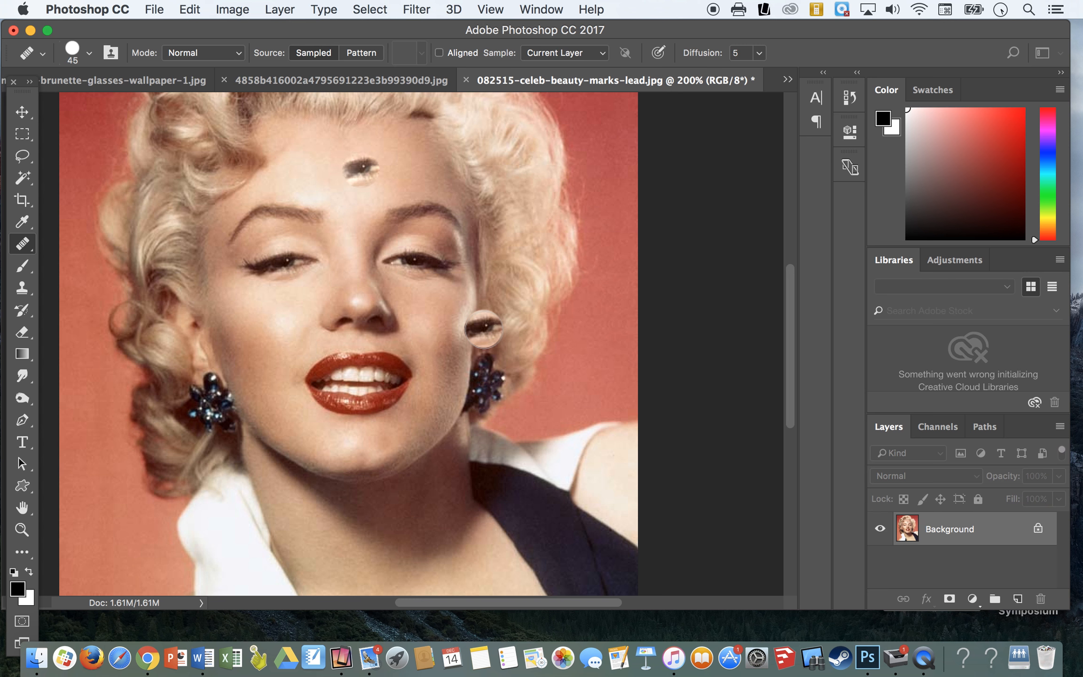
key(super+z)
Step: Paint the sampled eye onto both cheeks with the Healing Brush, and undo the strokes back to the original beauty mark
click(282, 324)
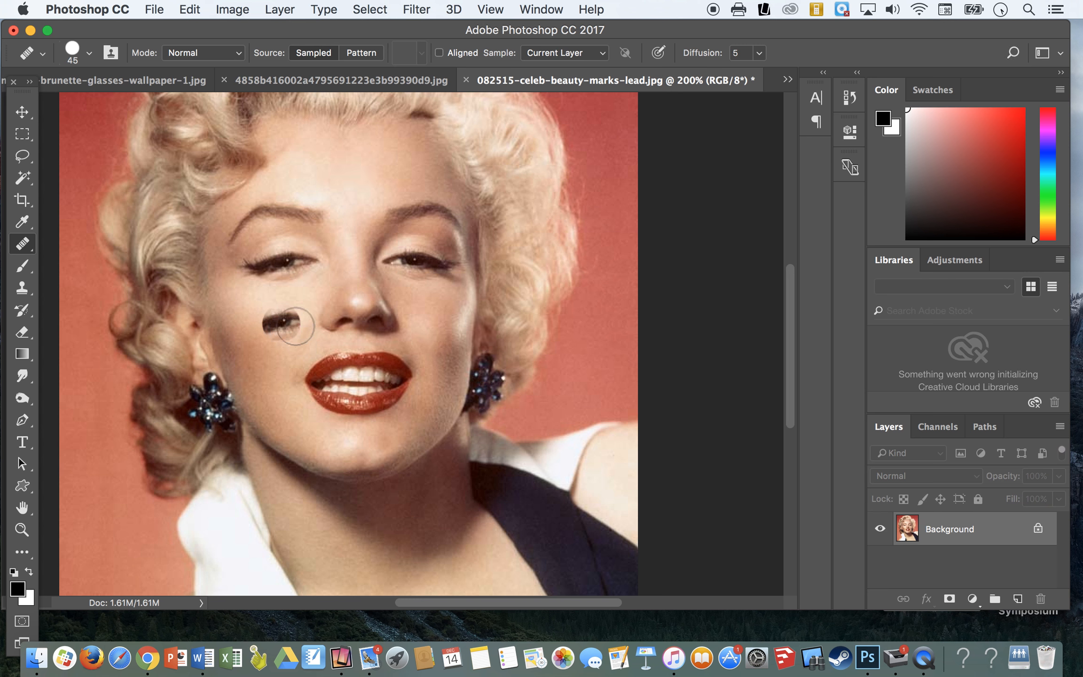
key(super+z)
click(422, 333)
key(super+z)
key(super+z)
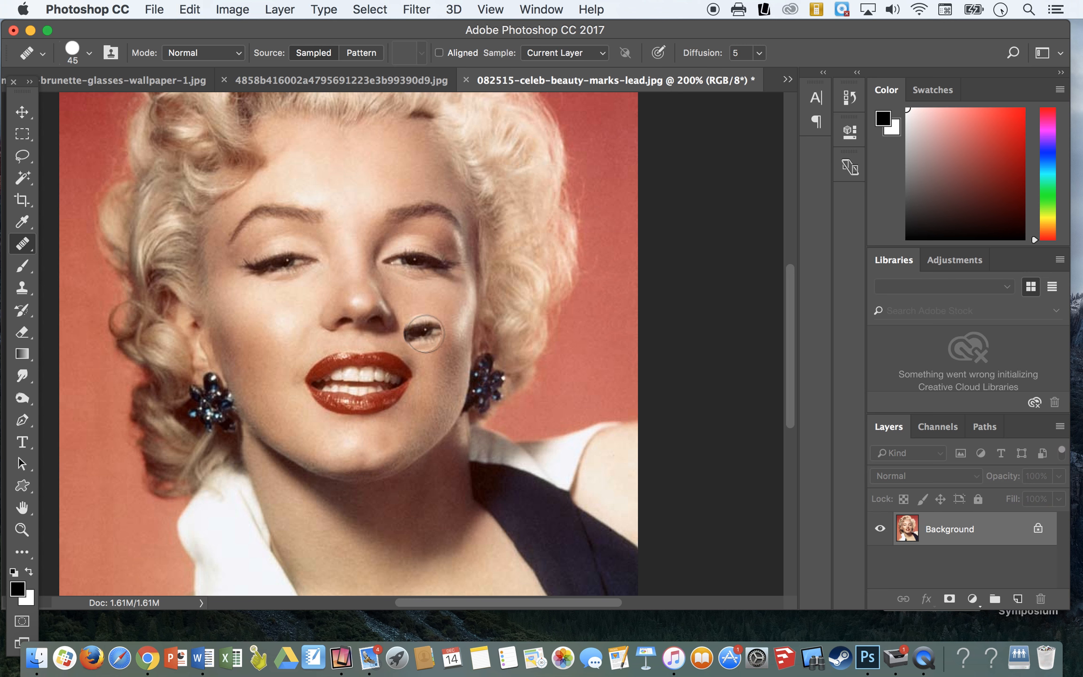
key(super+z)
Step: Reduce the Healing Brush to size 20, sample clear skin just below the beauty mark, and paint over the mark
key(bracketleft)
key(bracketleft)
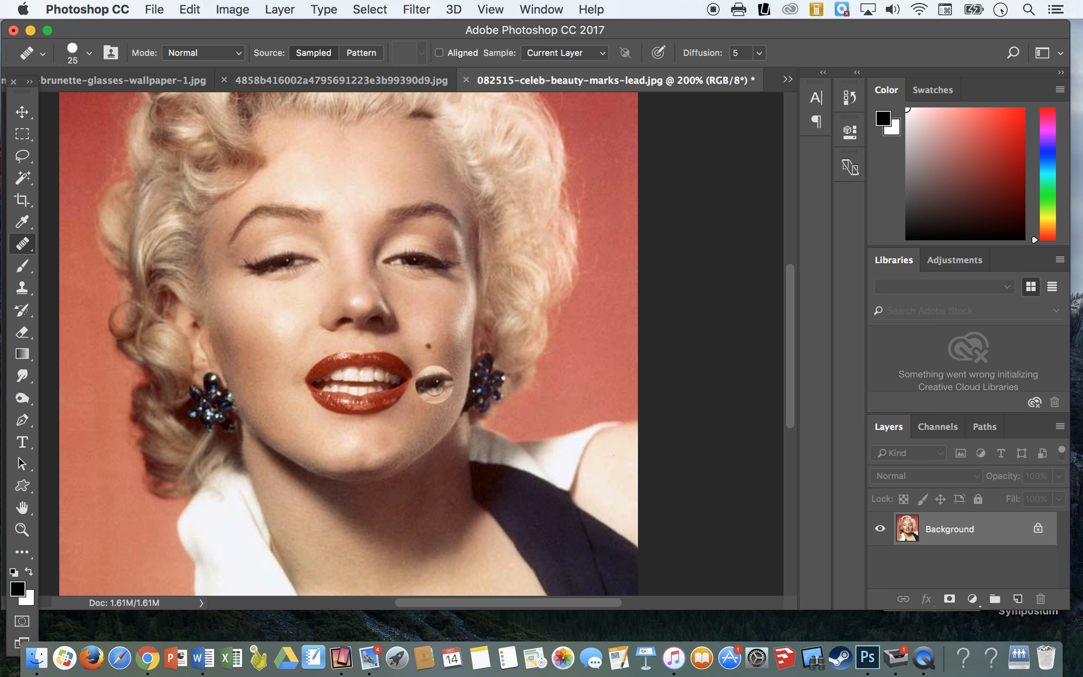
key(bracketleft)
key(bracketleft)
key(bracketright)
alt+click(436, 360)
click(429, 346)
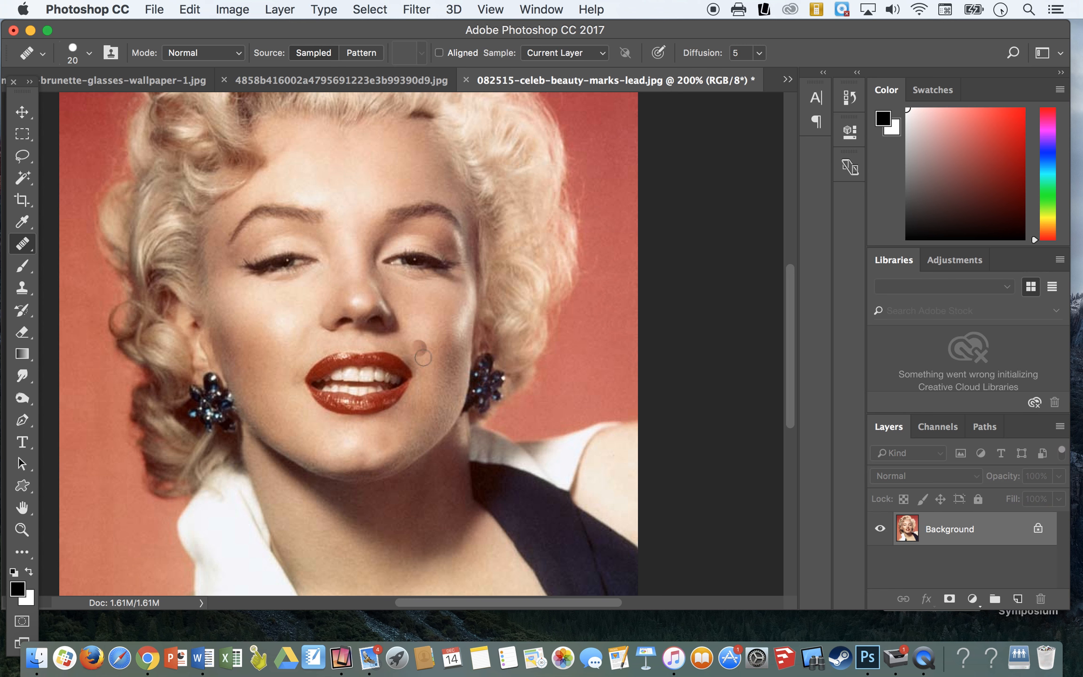
click(14, 246)
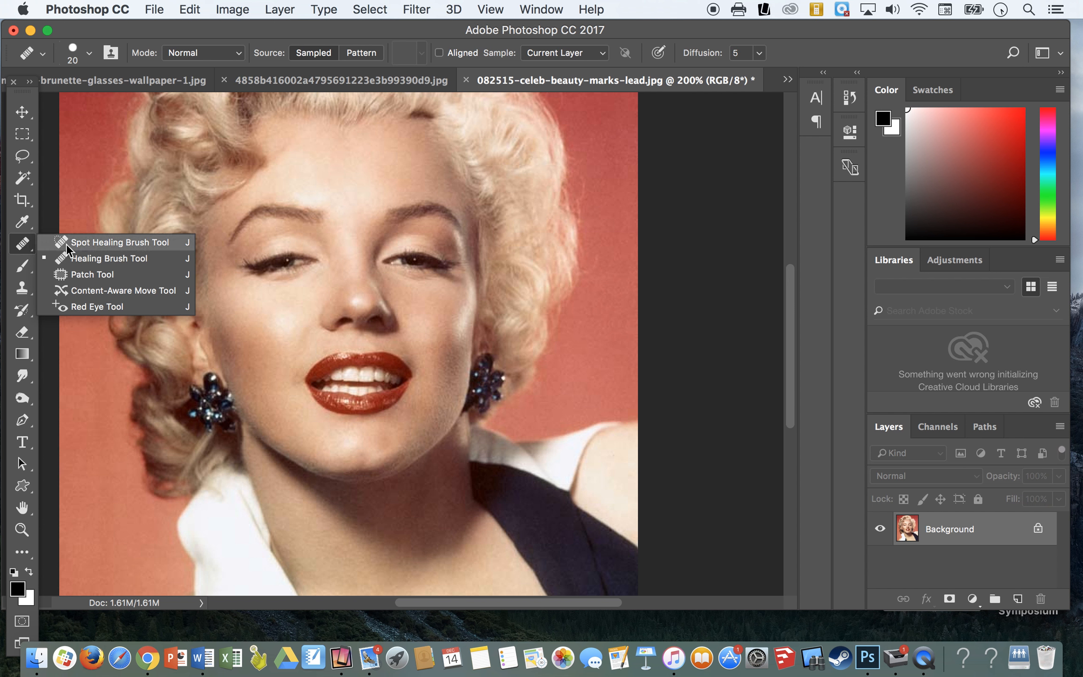
click(99, 254)
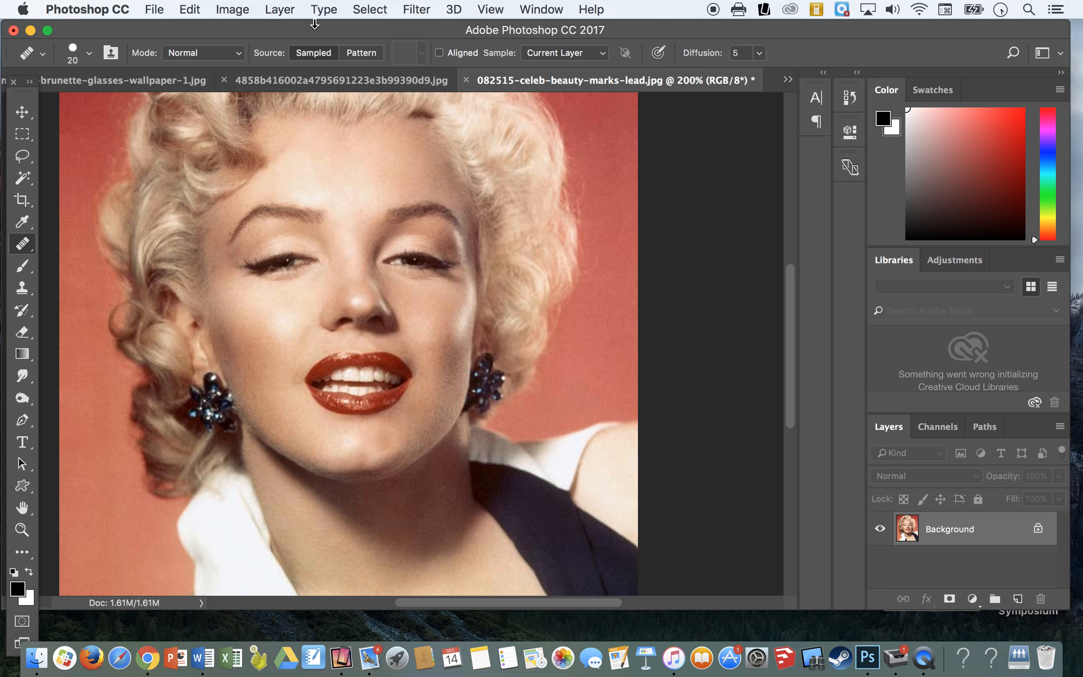